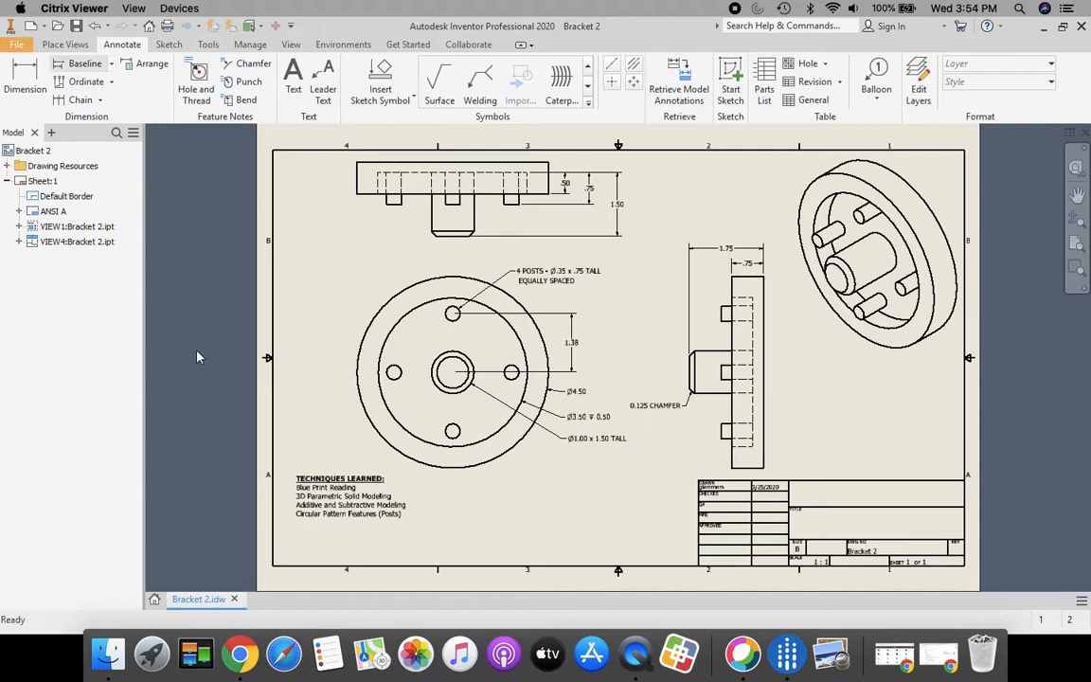
- Create a new drawing from the Standard.idw template
left_click(154, 598)
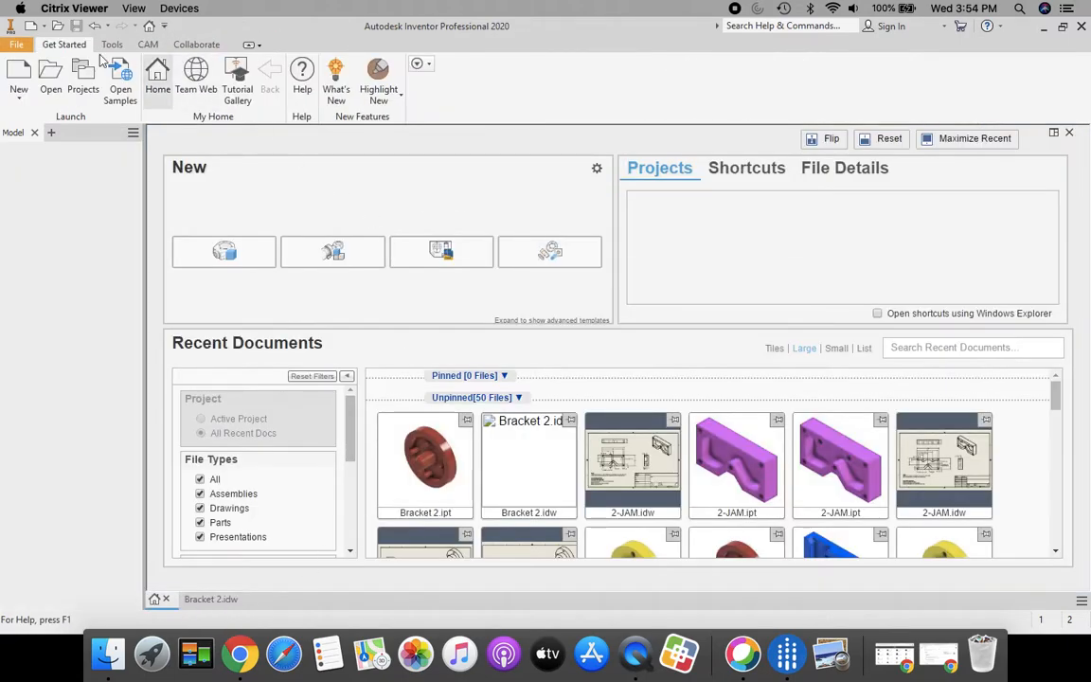
left_click(17, 75)
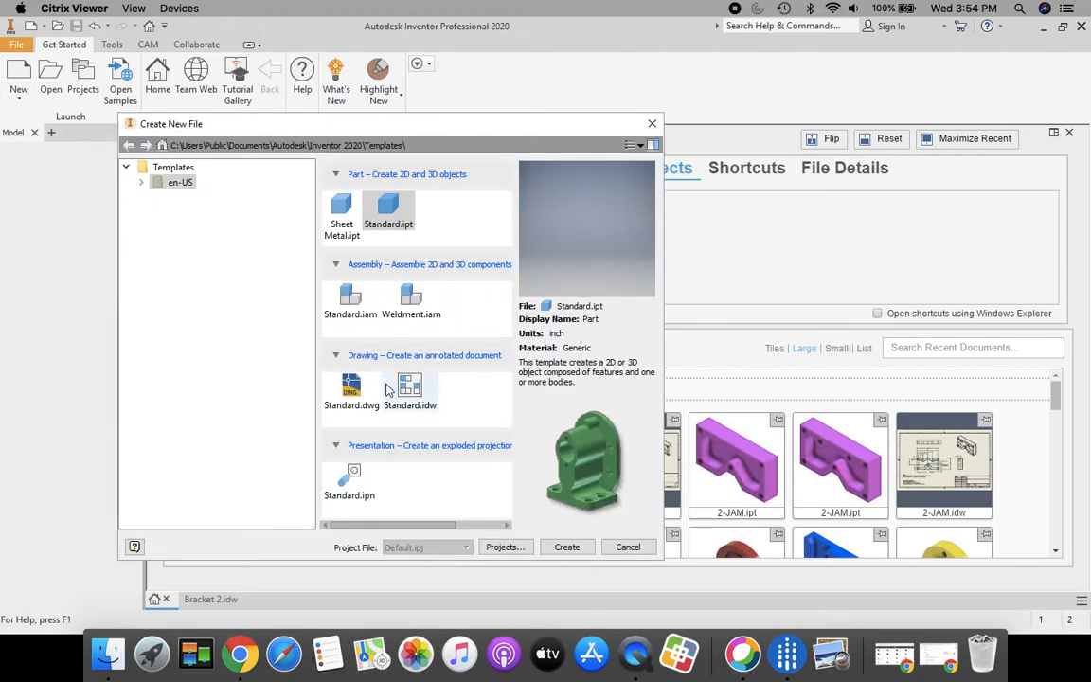
left_click(418, 391)
left_click(566, 547)
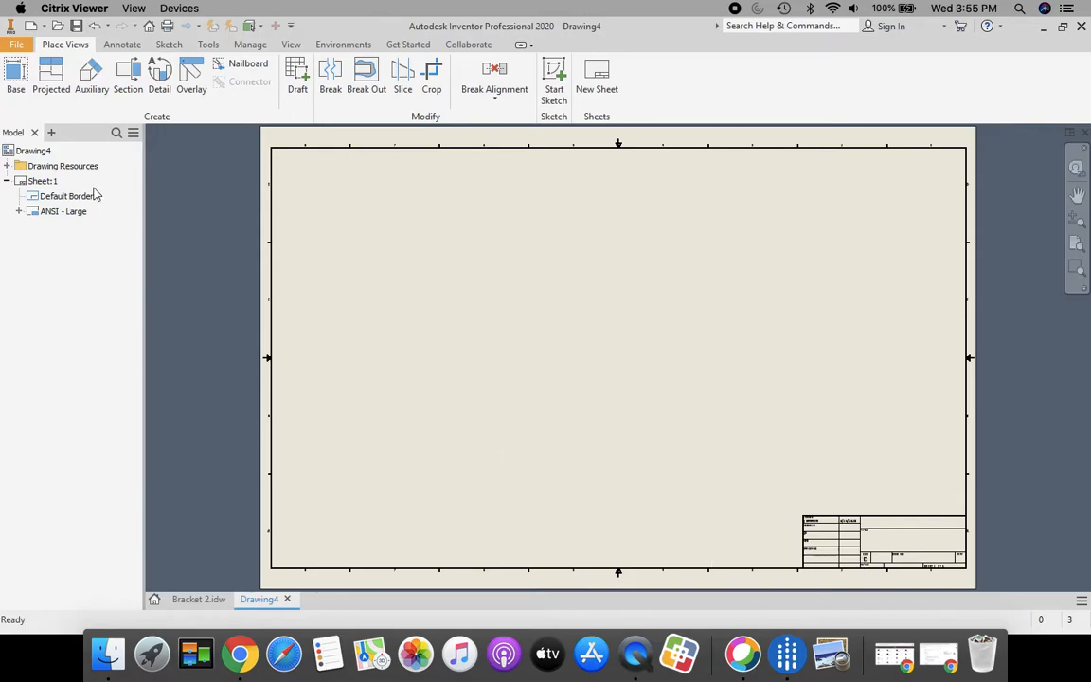
- Change the size of Sheet:1 to B, keeping landscape orientation
right_click(21, 184)
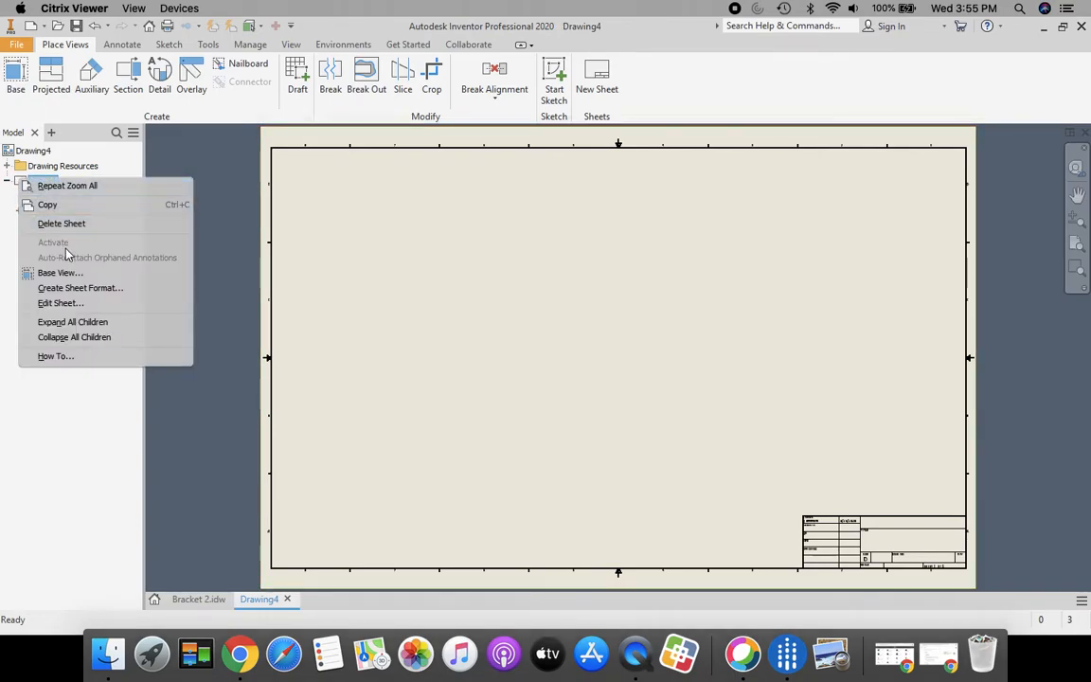
left_click(61, 303)
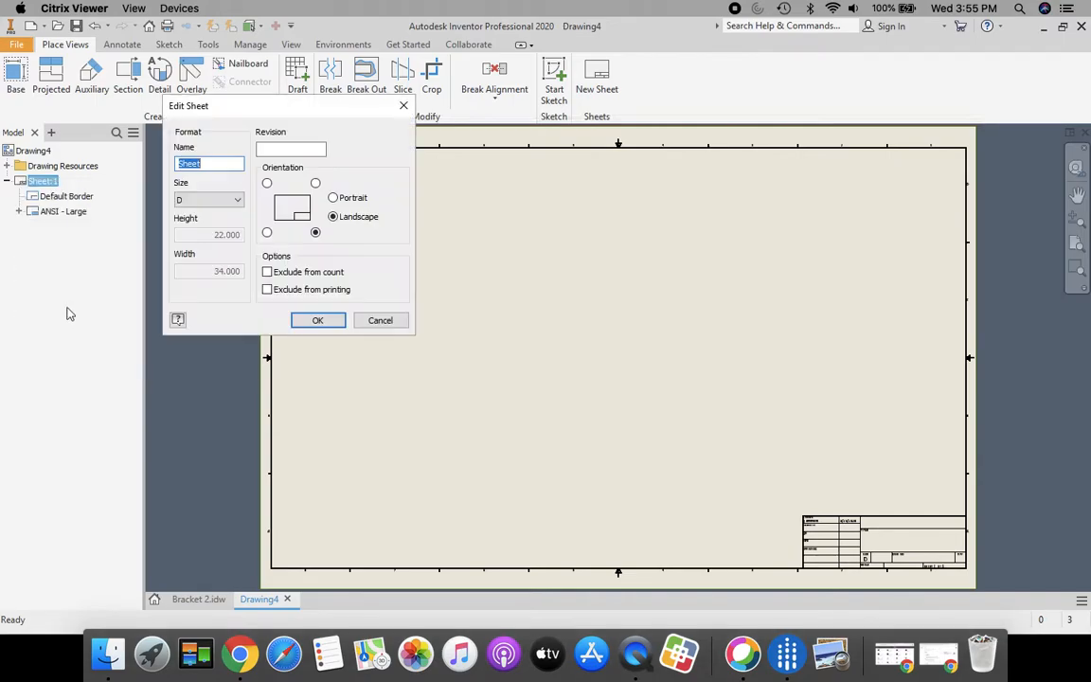
left_click(236, 204)
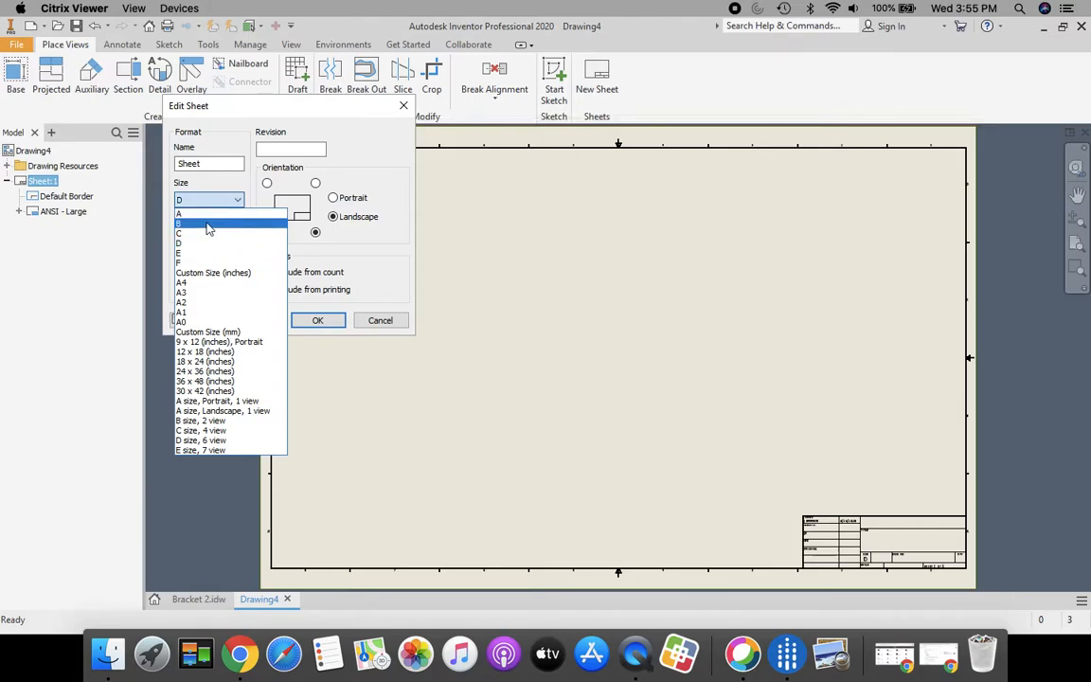
left_click(209, 226)
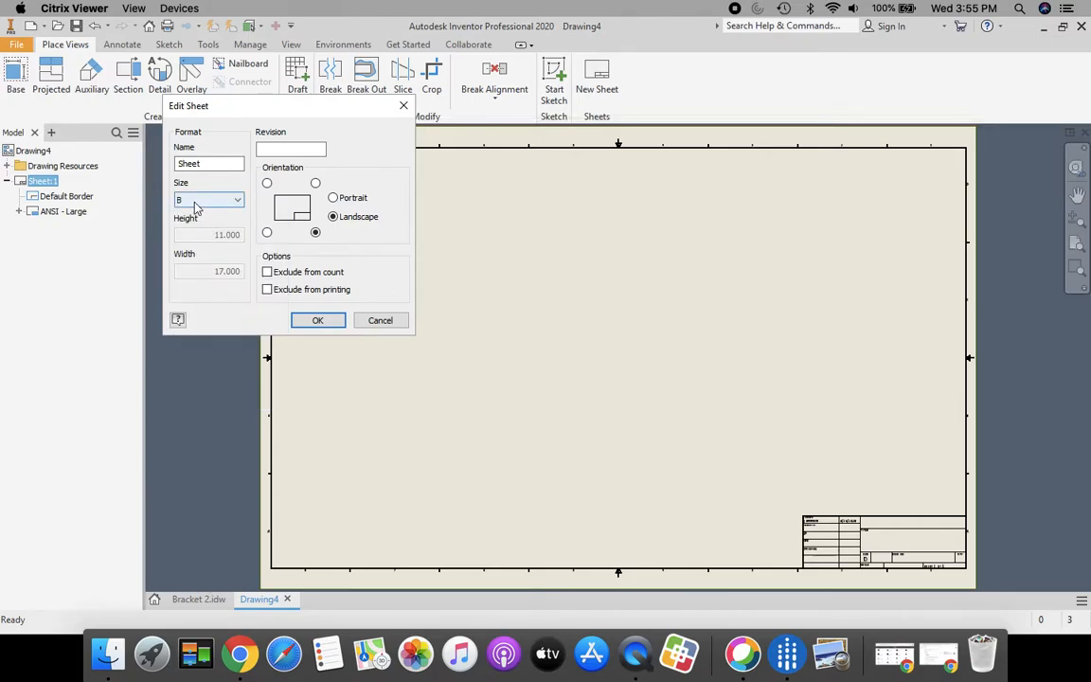
left_click(319, 321)
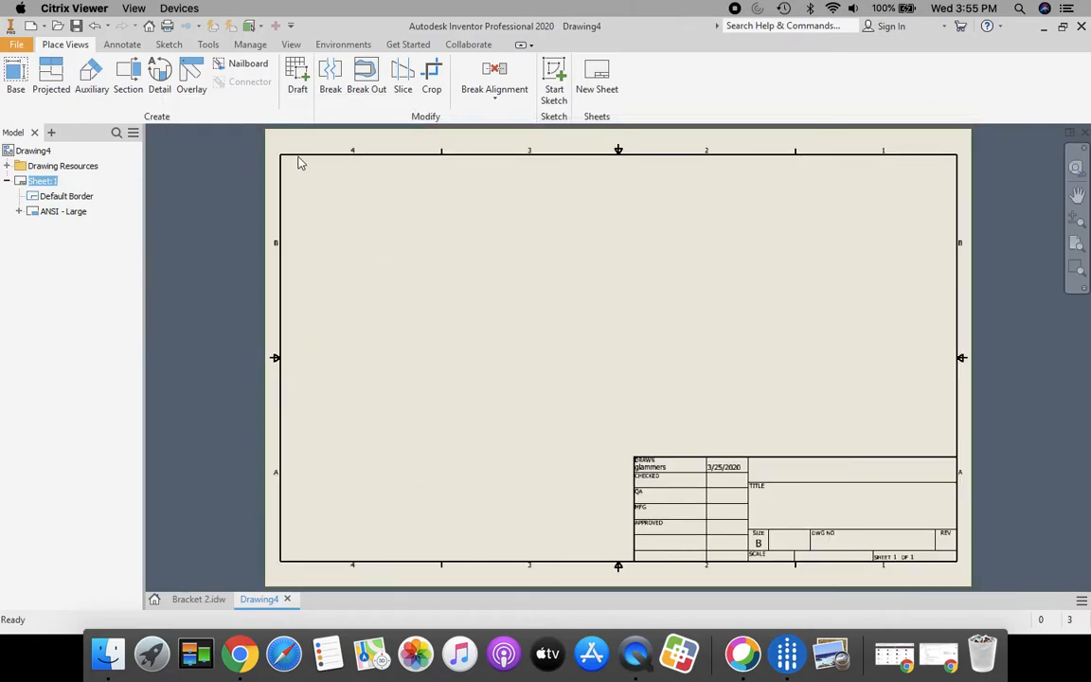
- Place a front base view of the Bracket 2 part at 1:1 scale and move it to the sheet's left half
left_click(15, 74)
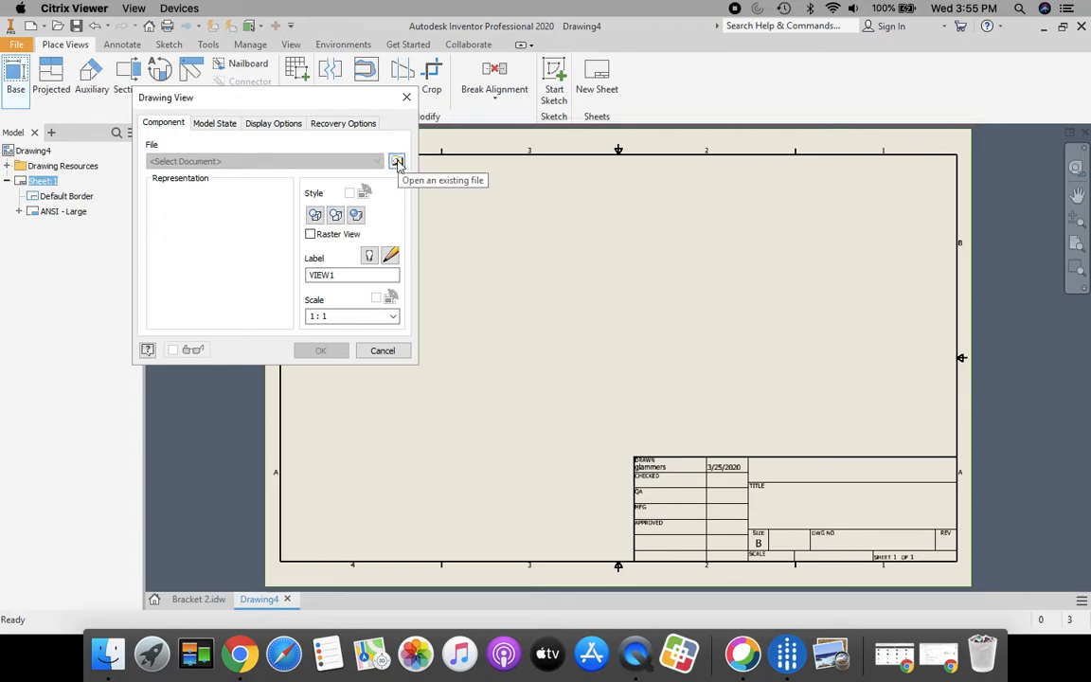
left_click(397, 162)
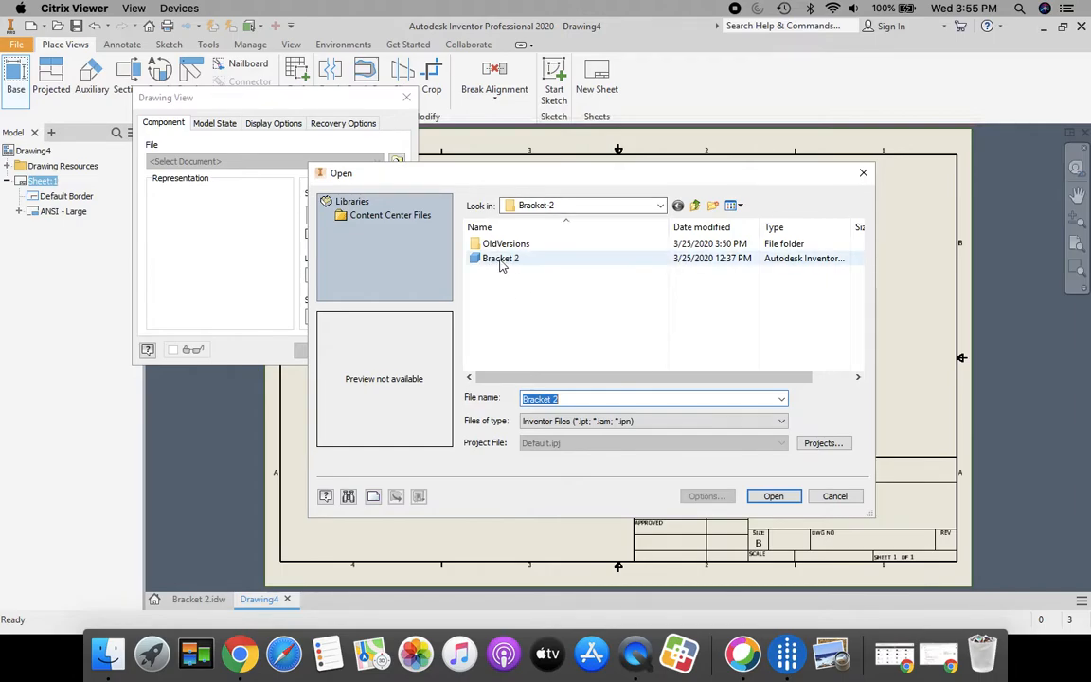
mouse_move(496, 266)
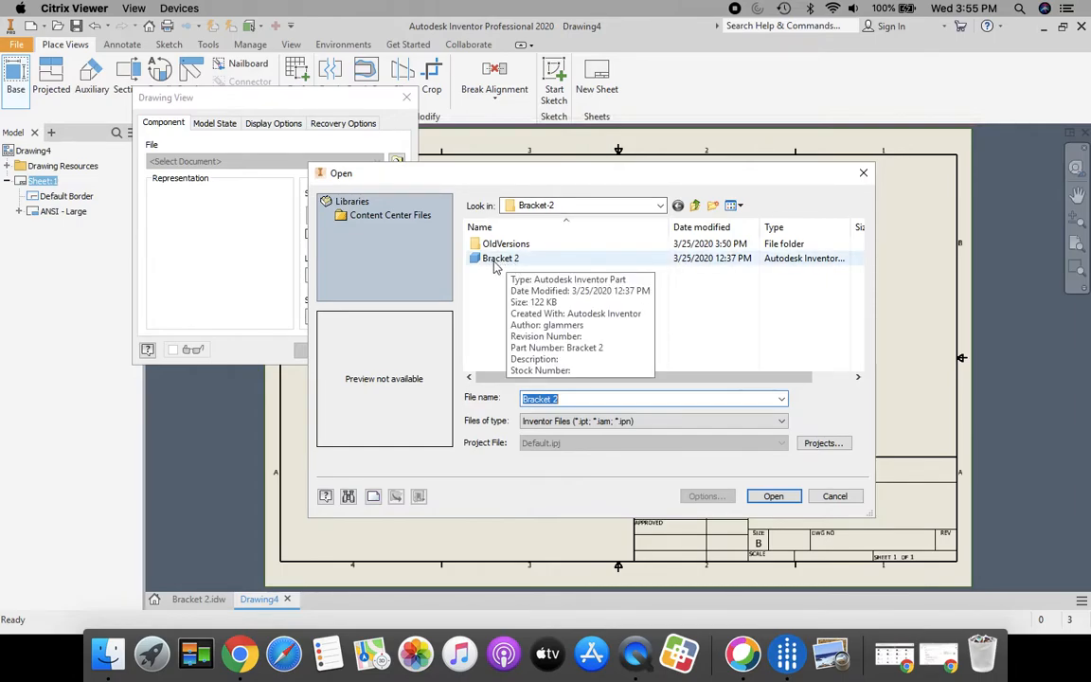
left_click(493, 264)
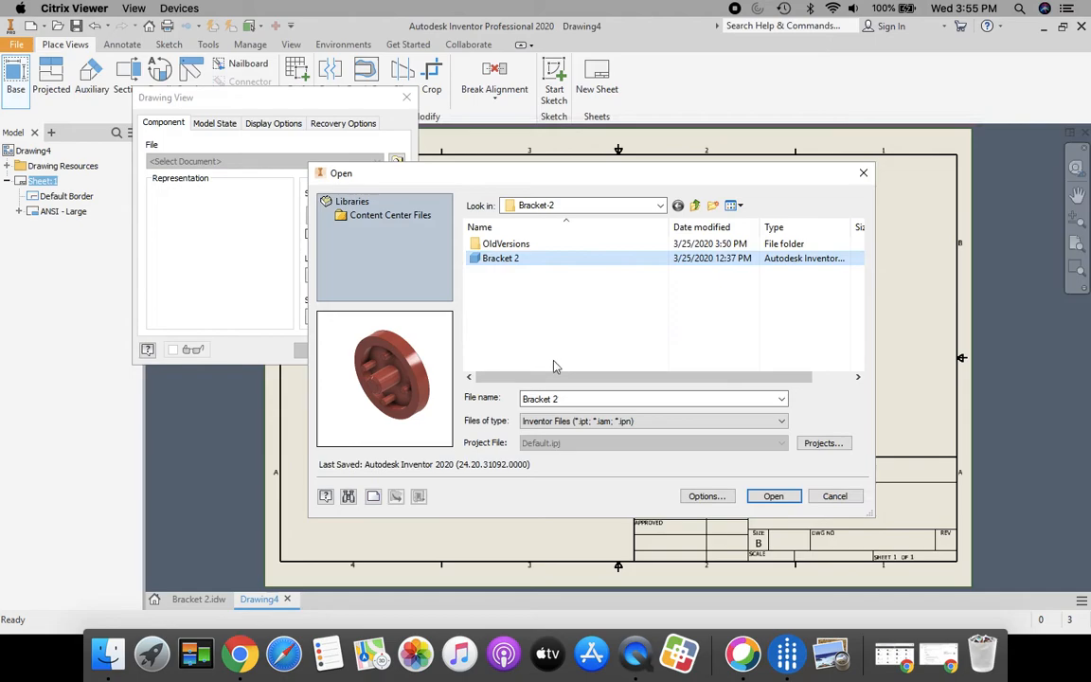
left_click(775, 498)
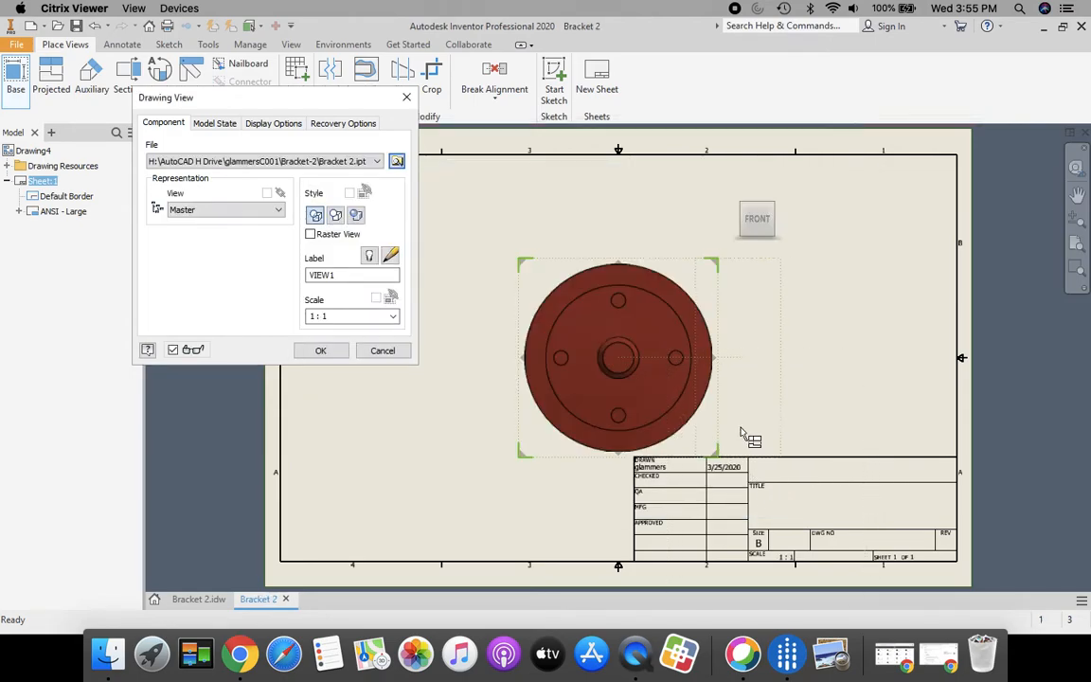
left_click(319, 351)
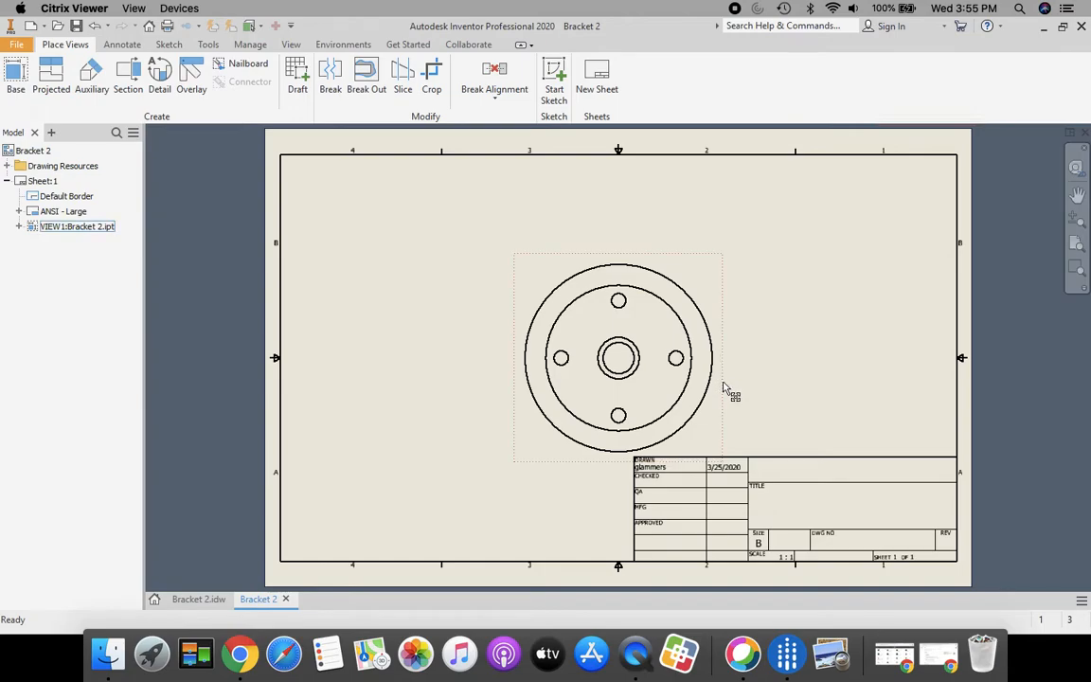
left_click_drag(723, 386, 574, 377)
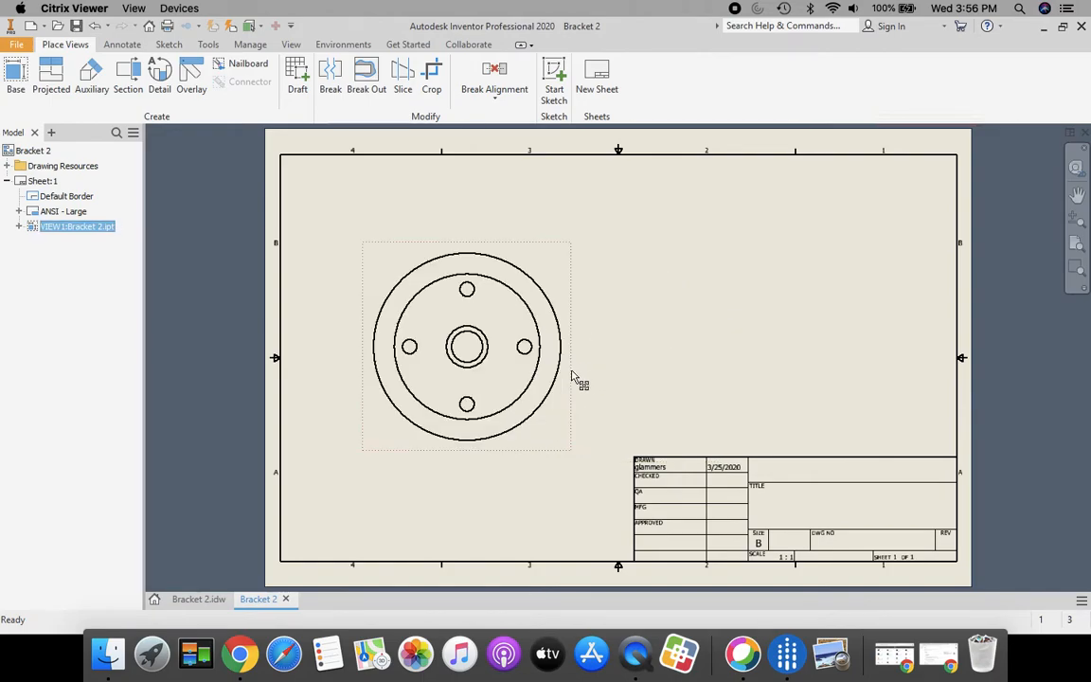
- Create projected side, top and isometric views from the front view, then shift the front view slightly down for more spacing
left_click(52, 79)
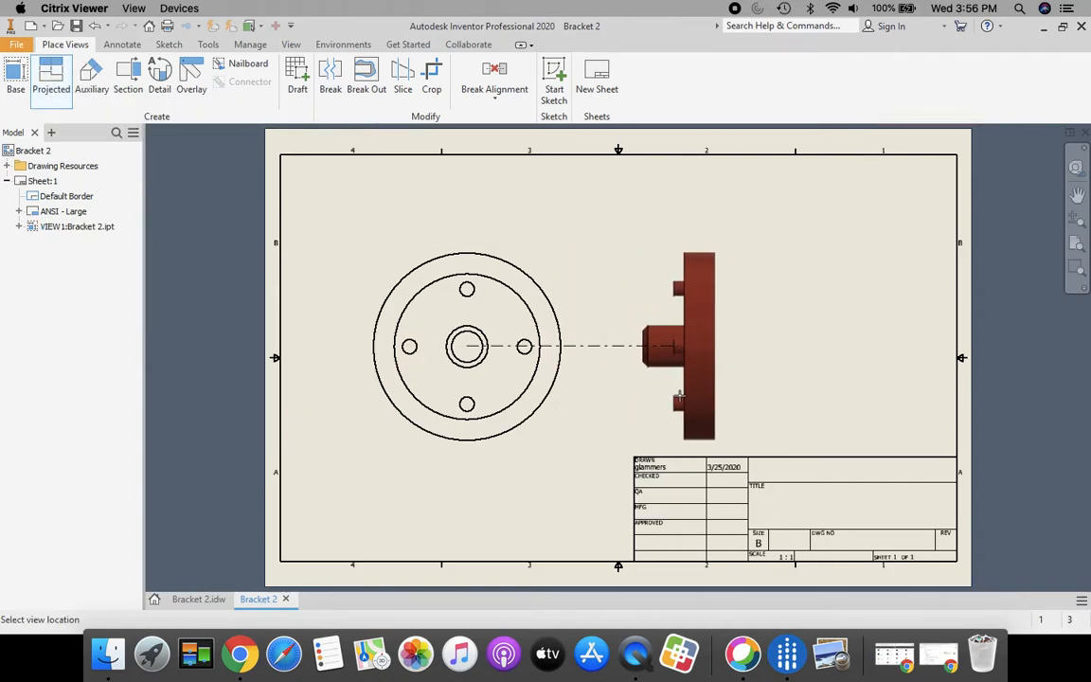
left_click(680, 396)
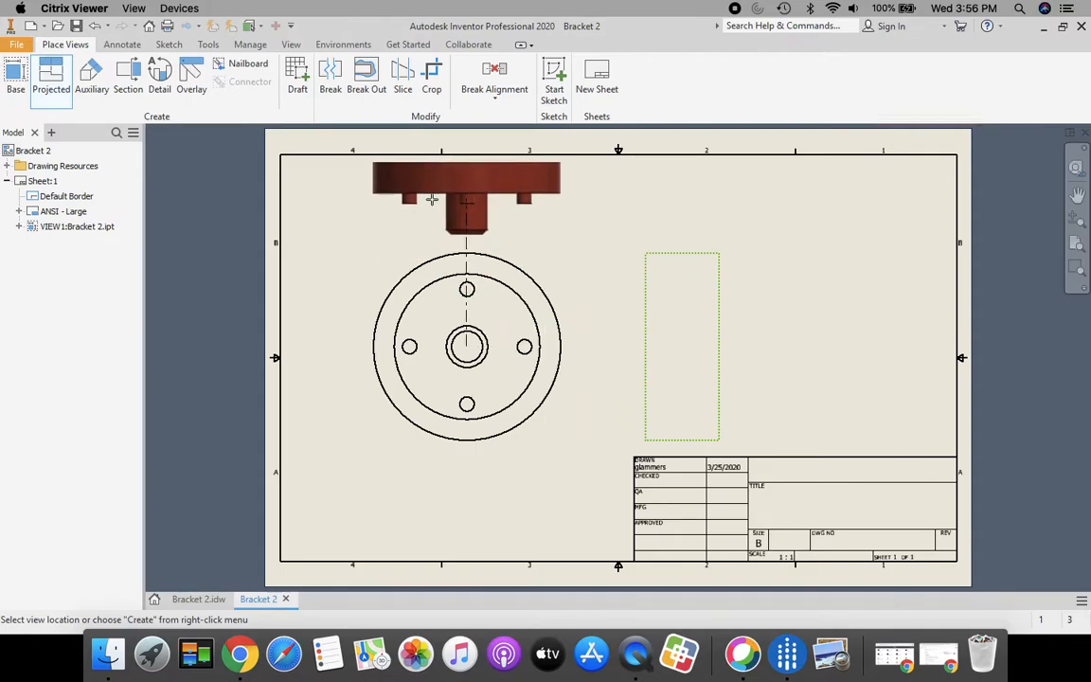
left_click(432, 200)
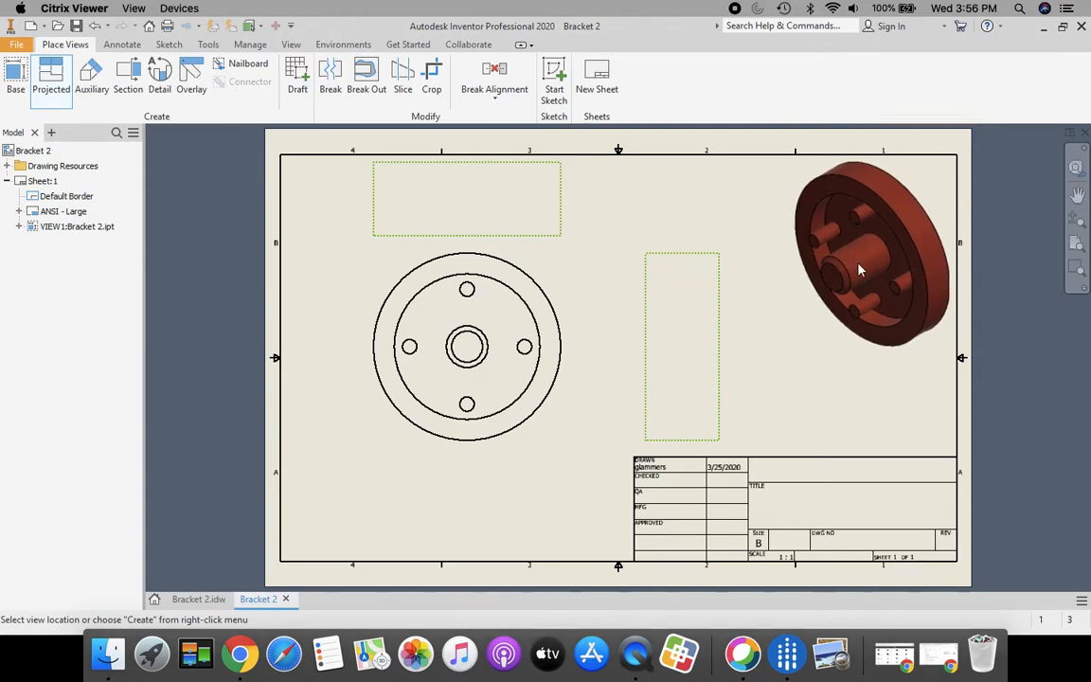
right_click(857, 264)
left_click(912, 263)
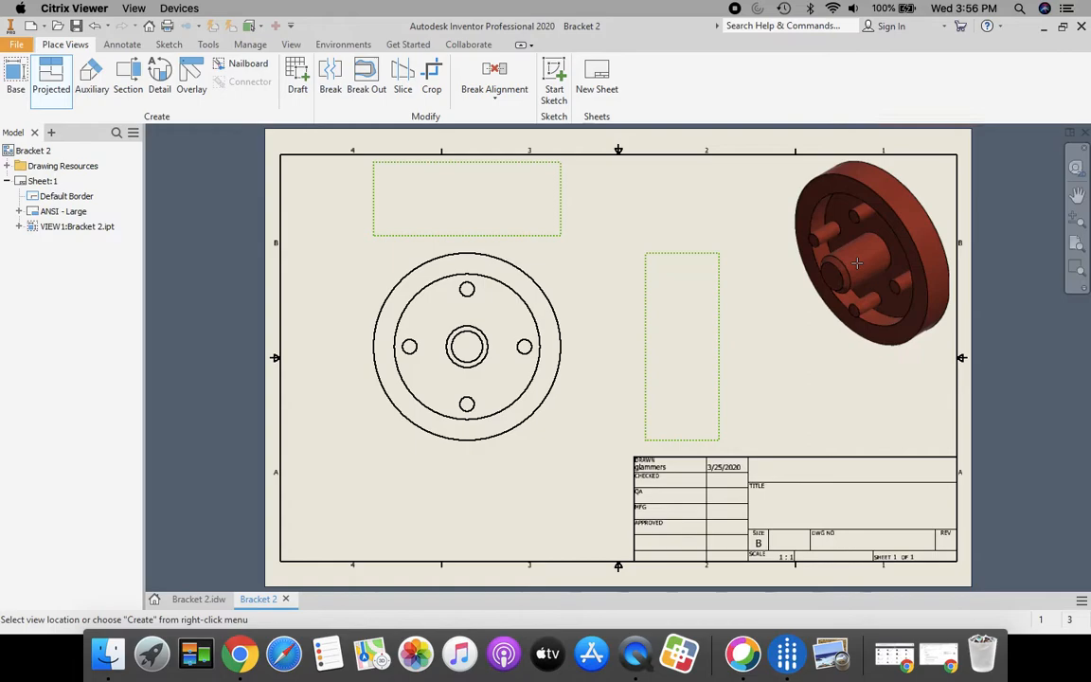
right_click(719, 276)
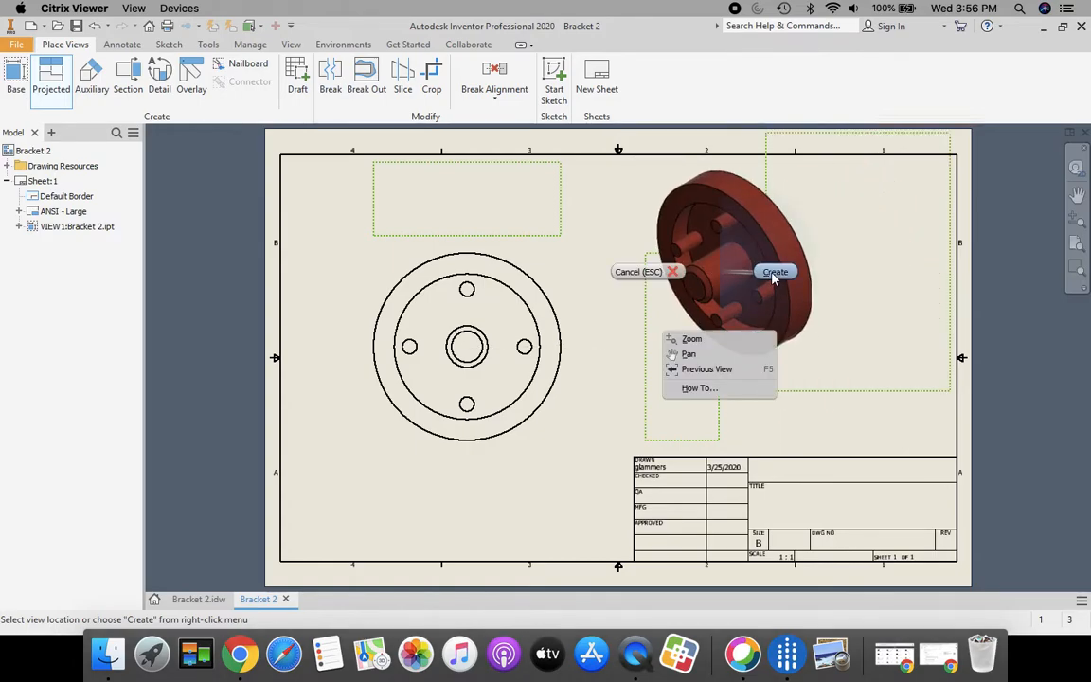
left_click(774, 273)
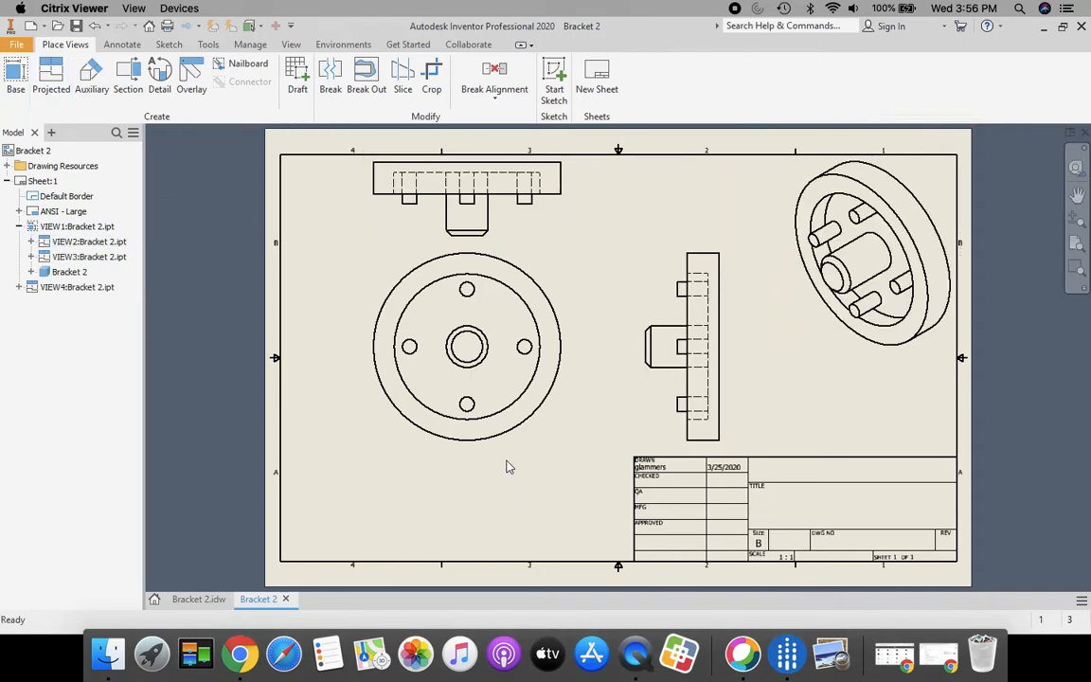
left_click(536, 452)
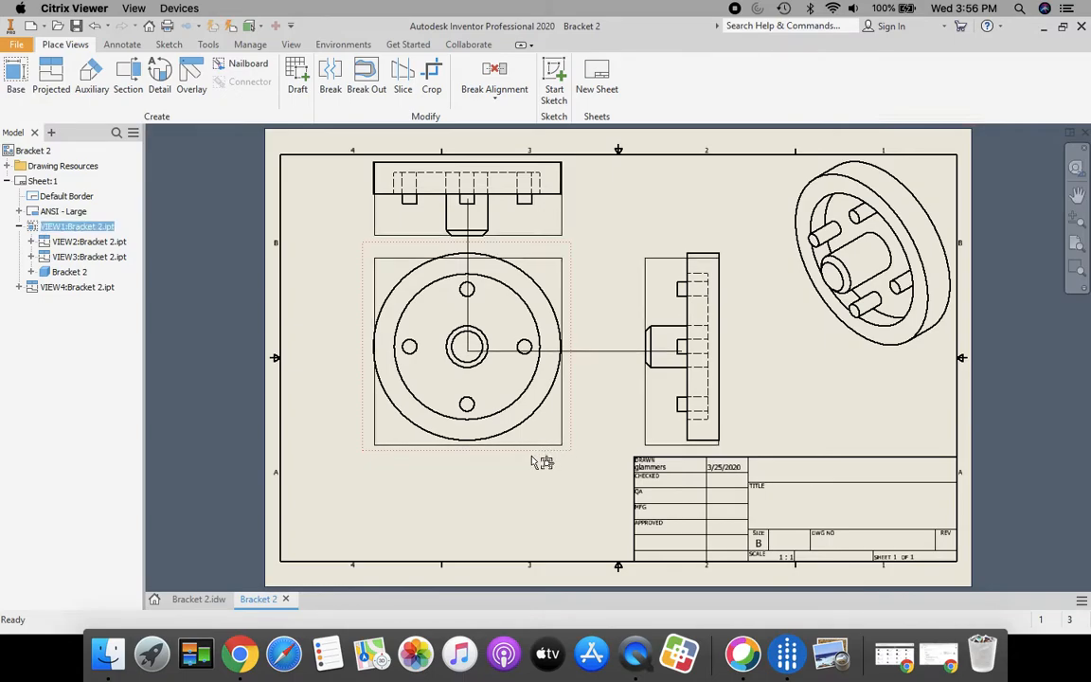
left_click_drag(536, 462, 537, 471)
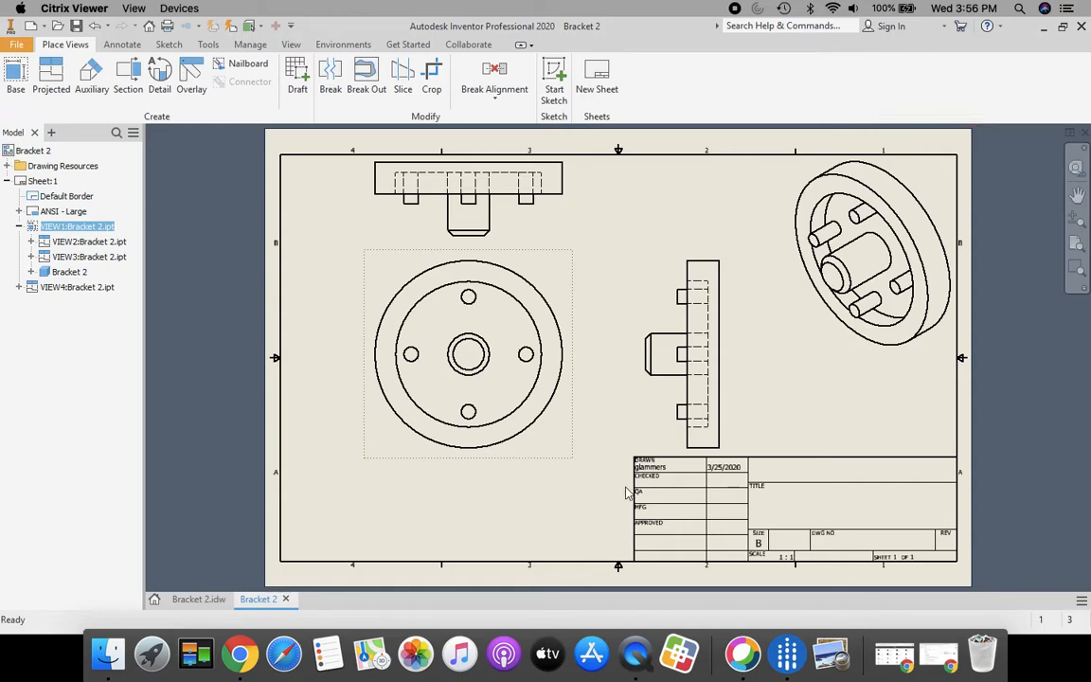
- Dimension the diameter of the upper small post circle in the front view, placing the text outside the part's upper edge
left_click(123, 45)
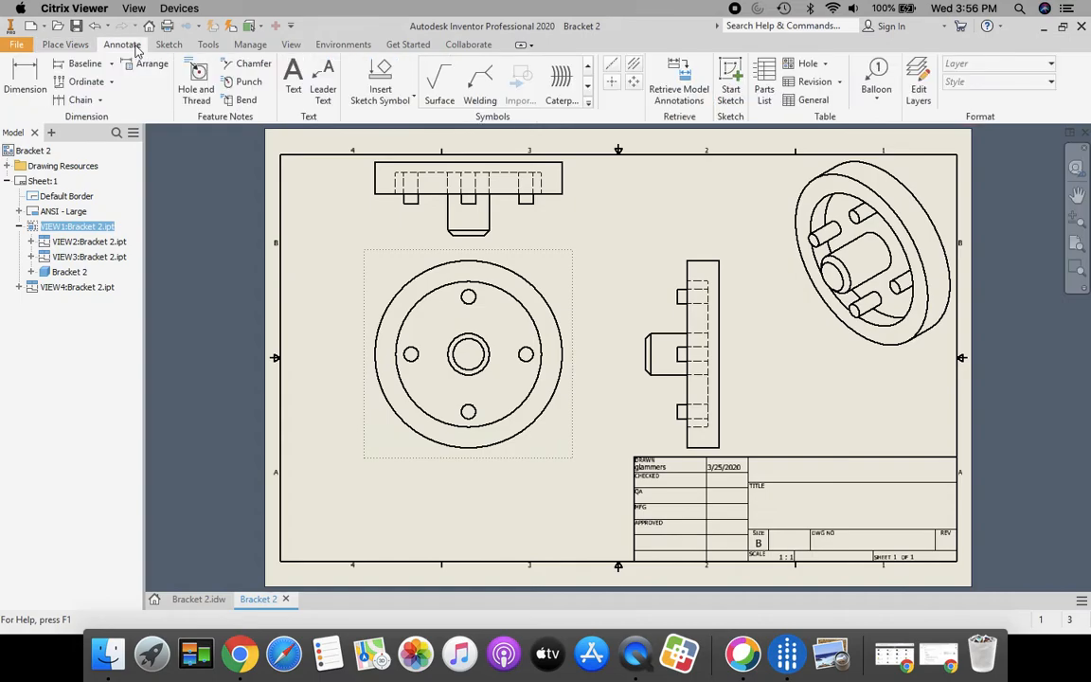
left_click(28, 85)
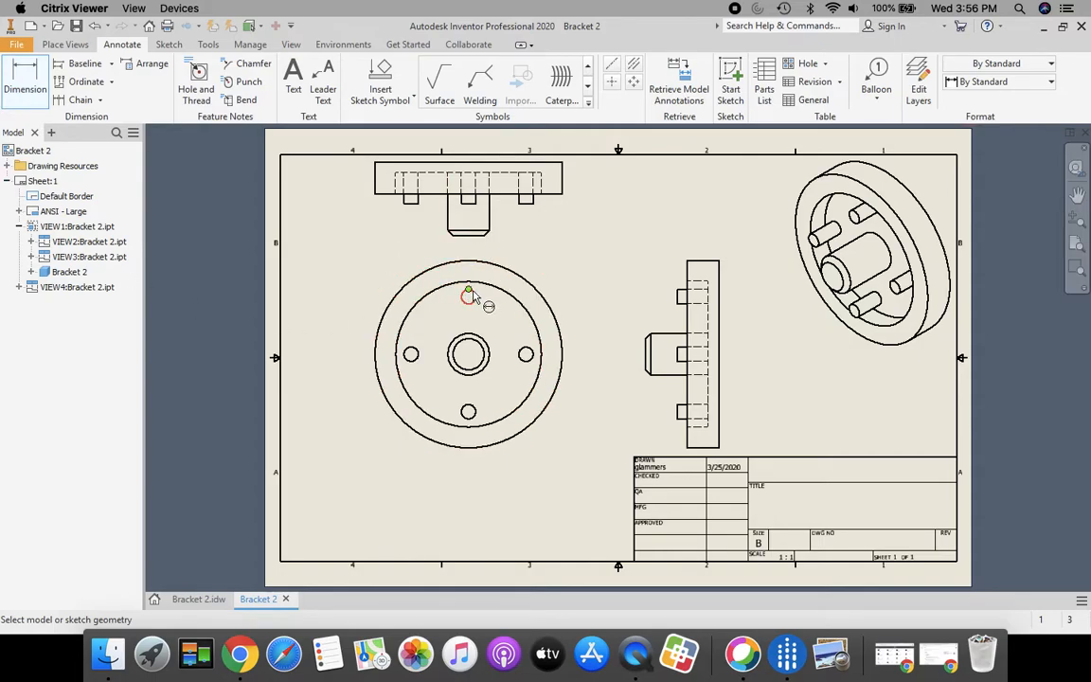
scroll(473, 298, "up", 3)
left_click(475, 294)
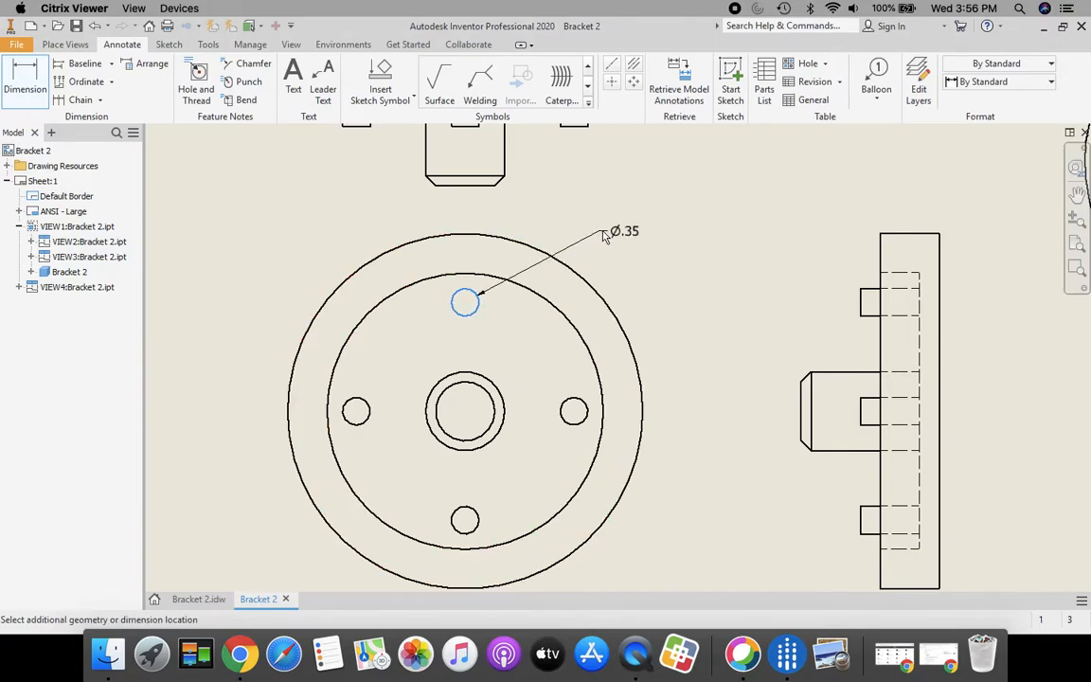
left_click(618, 234)
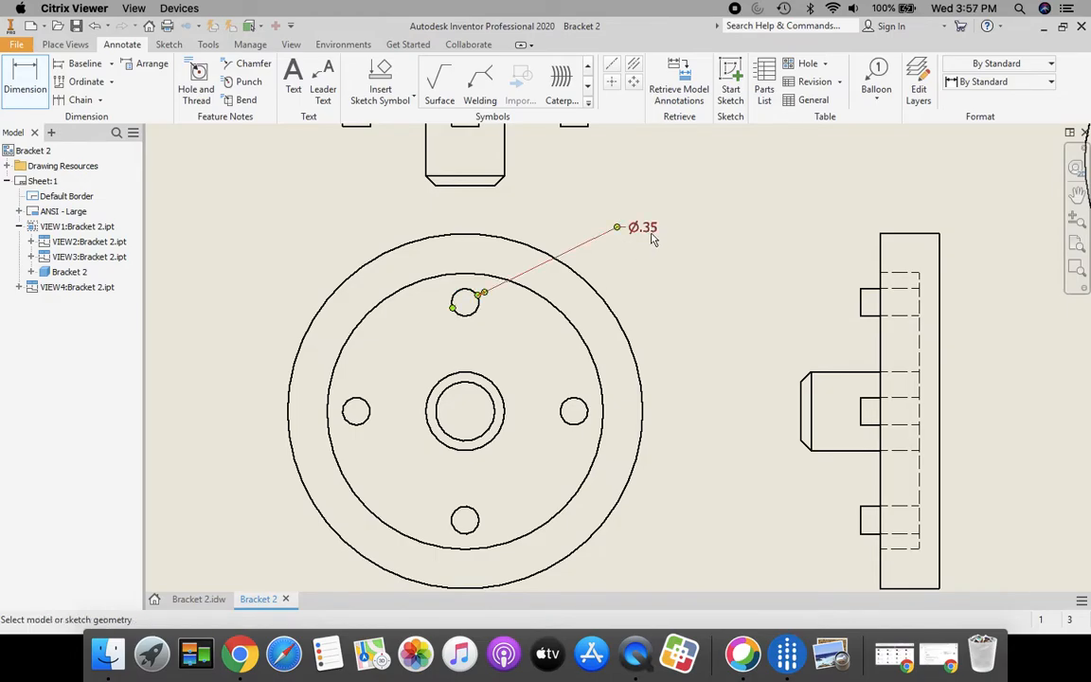
- Check the post note in the finished Bracket 2.idw drawing and add "4 POSTS" before the post diameter value in the new drawing
left_click(200, 602)
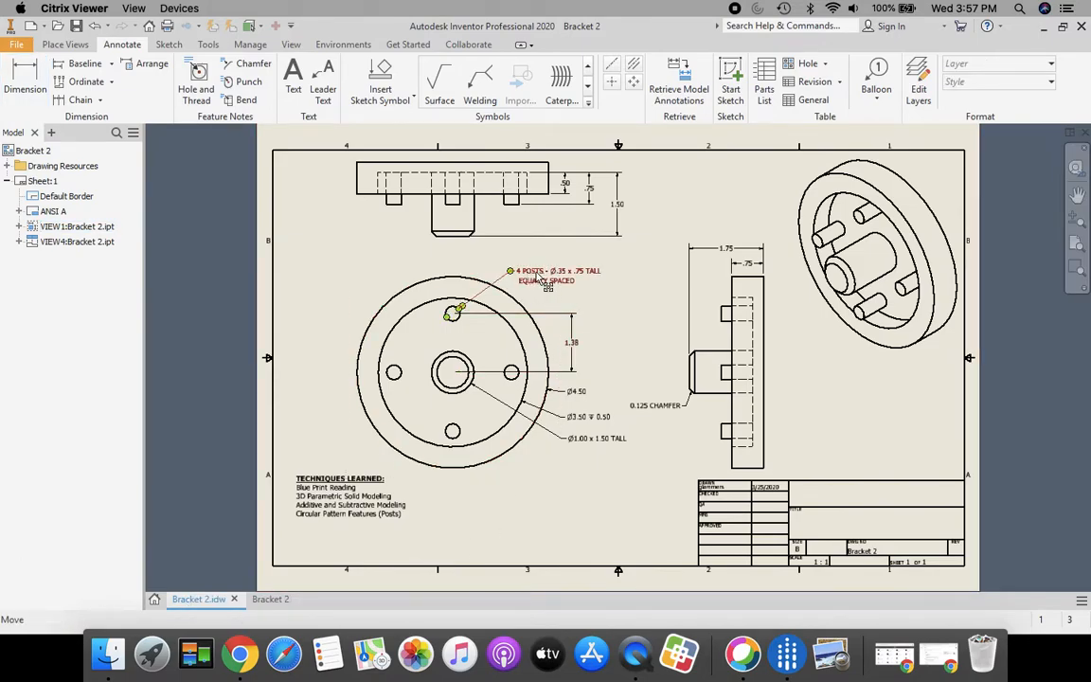
left_click(266, 598)
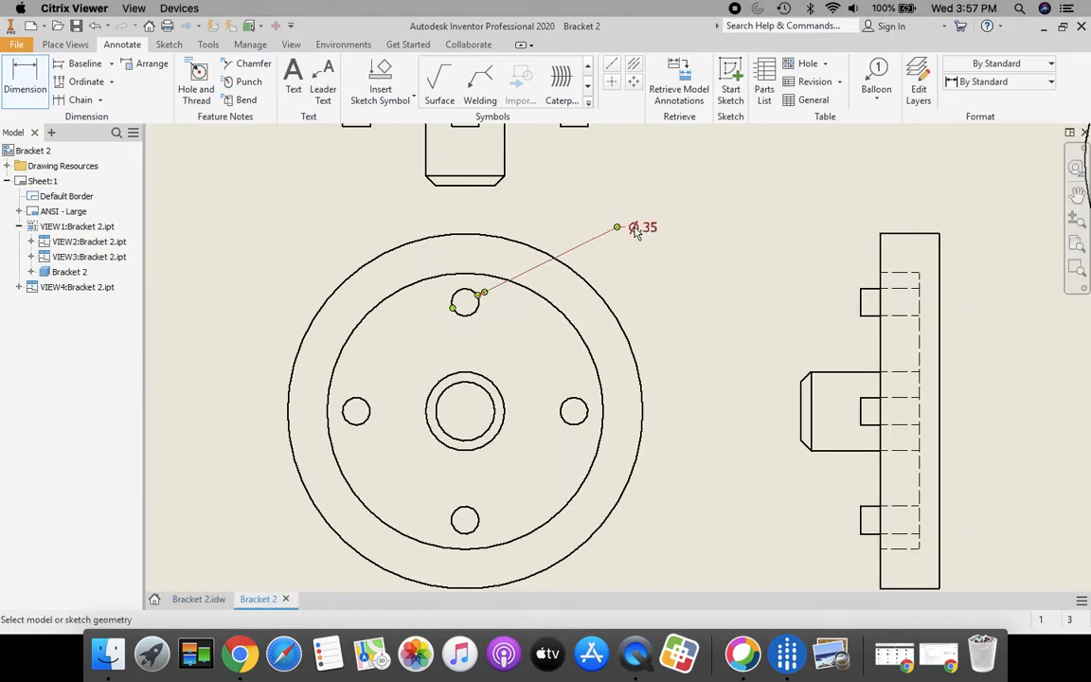
key("Escape")
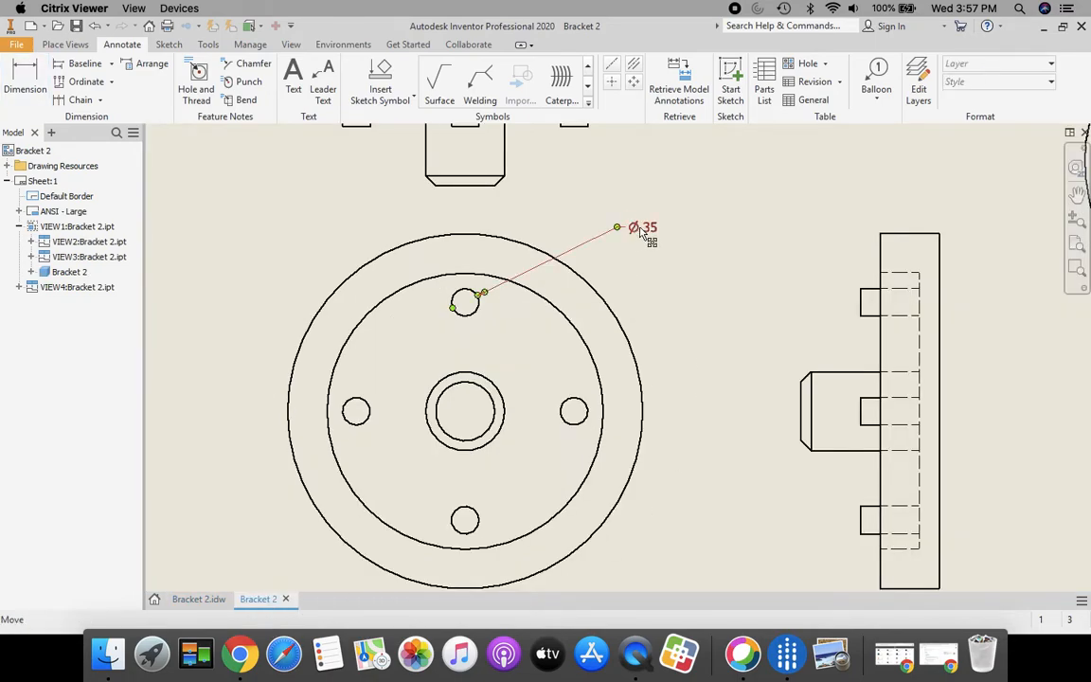
double_click(639, 229)
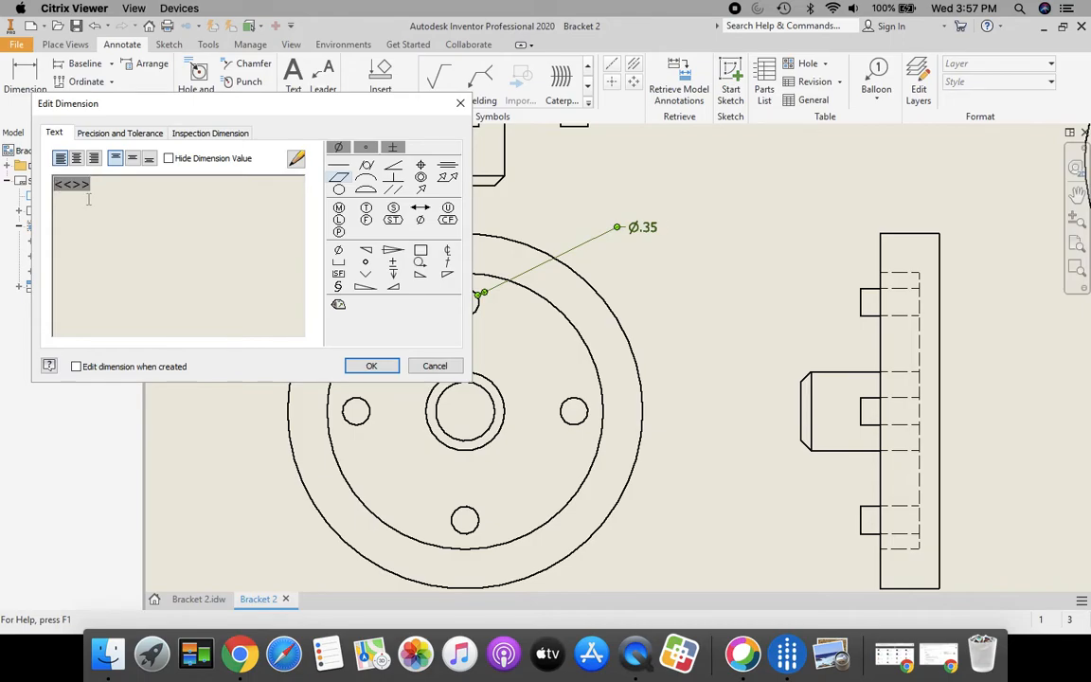
type("4 POSTS")
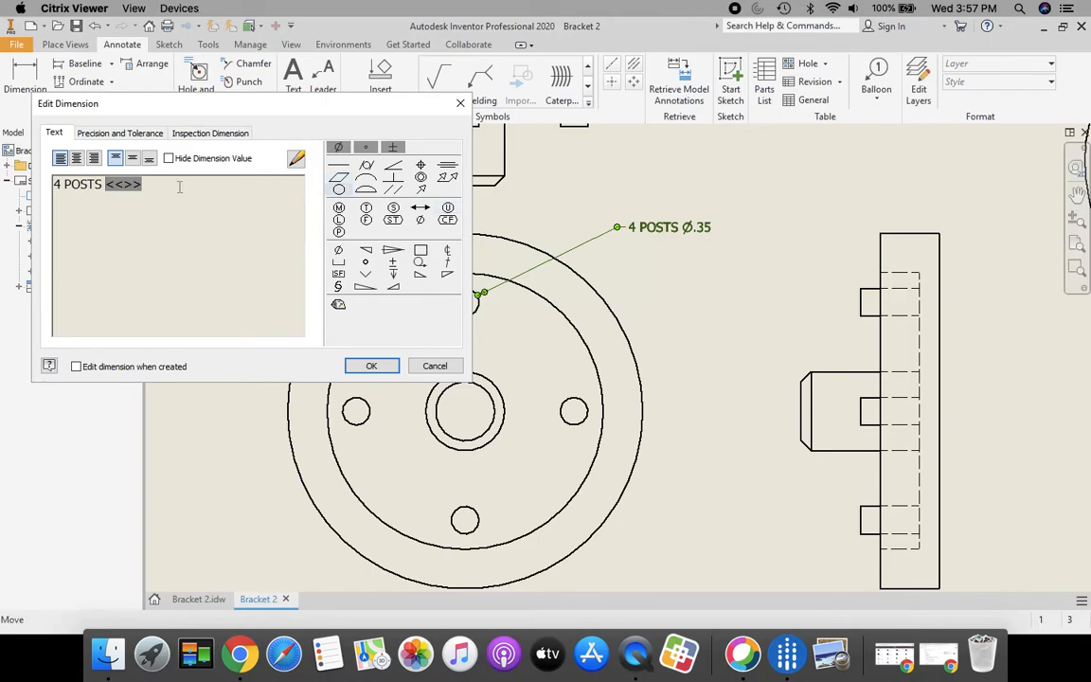
left_click(371, 366)
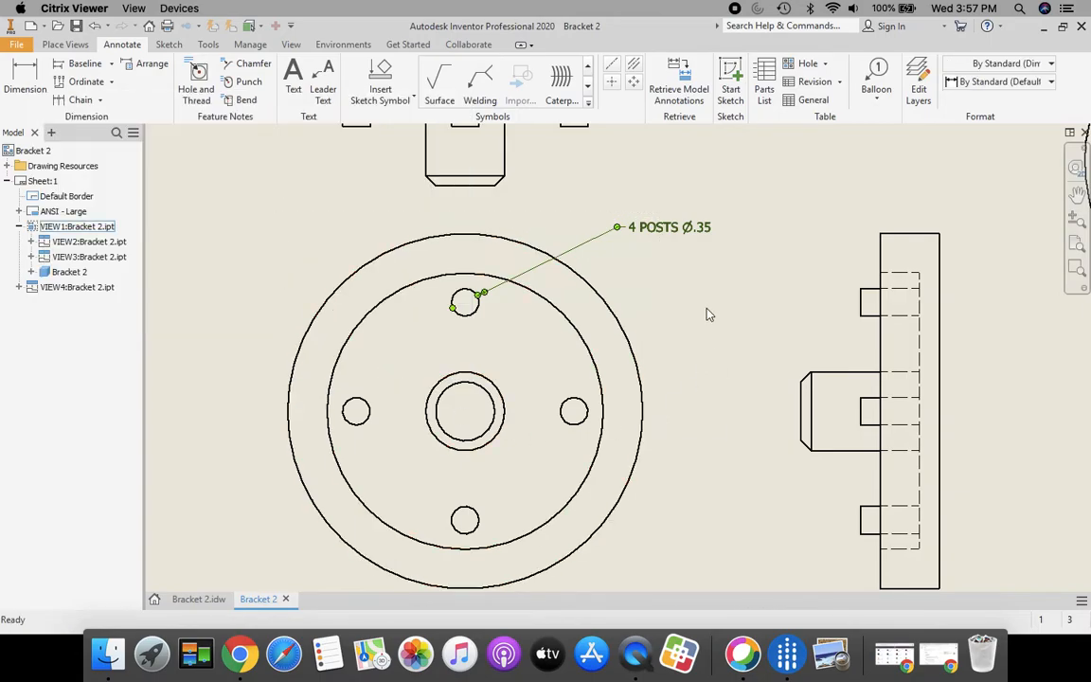
left_click(606, 370)
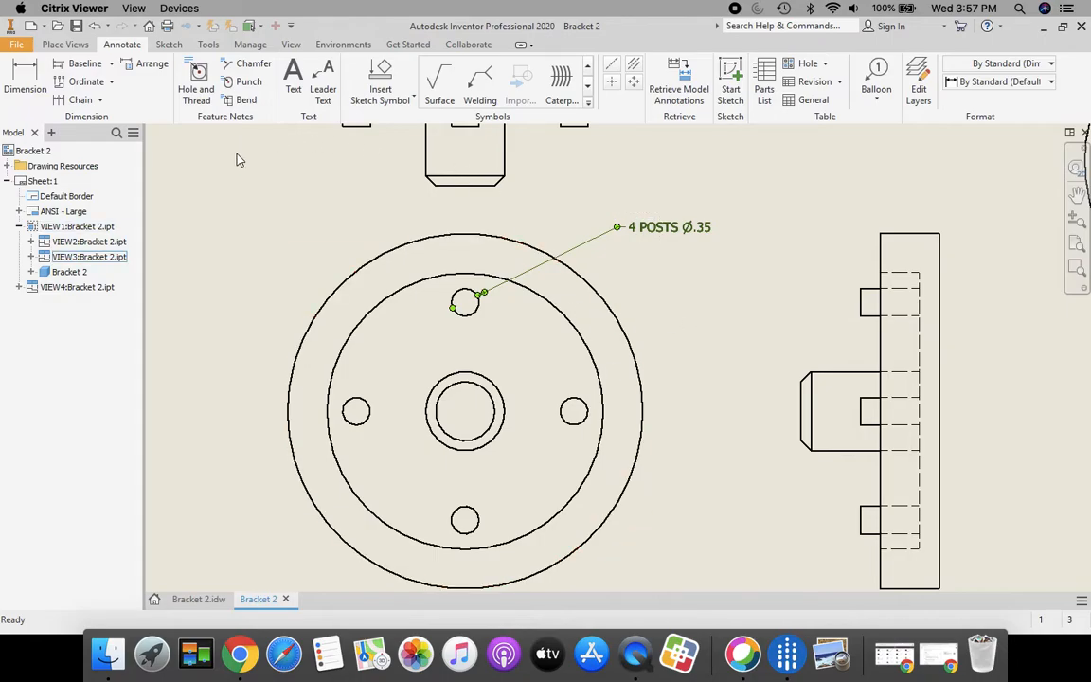
- Dimension the vertical distance between the central boss centre and the upper post centre in the front view, placing it right of the part
key("d")
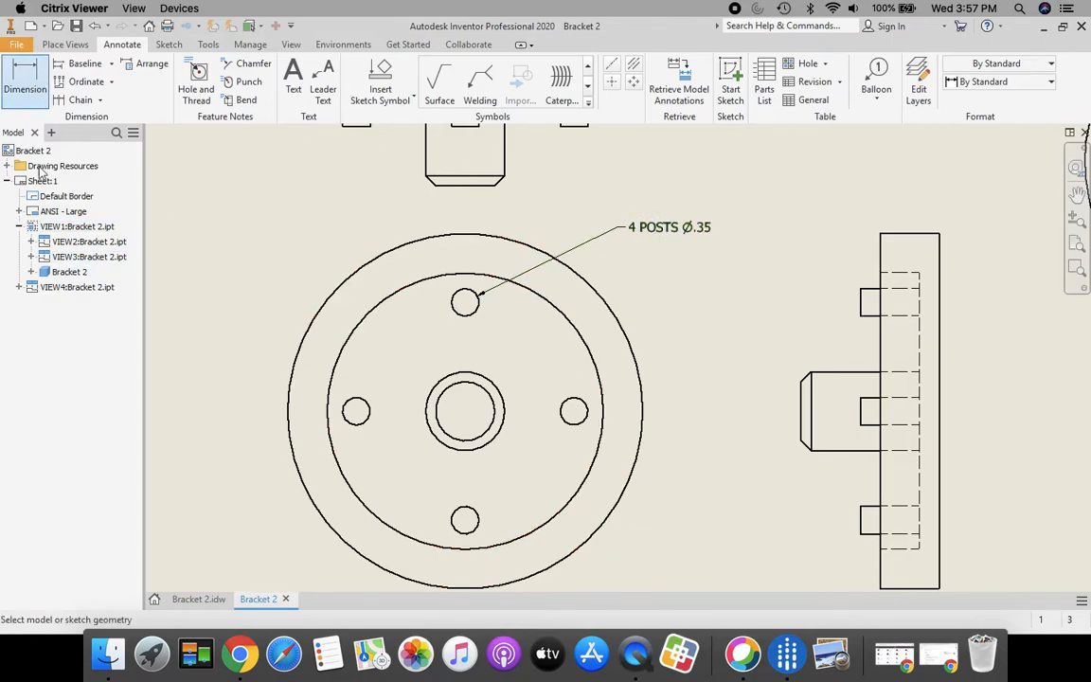
left_click(465, 411)
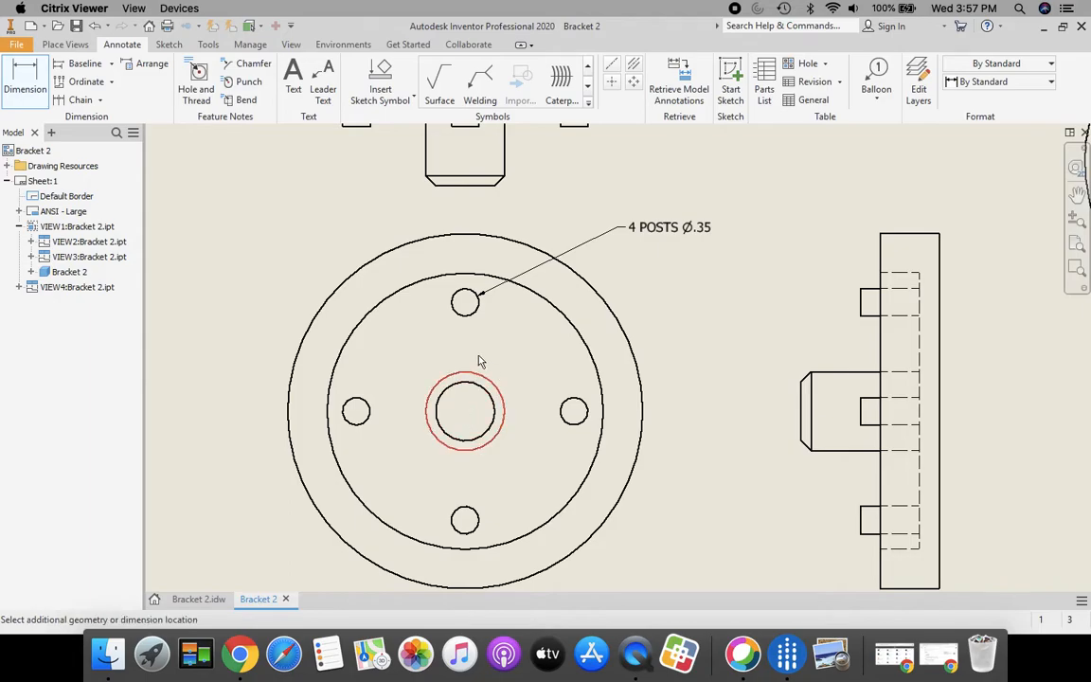
left_click(465, 303)
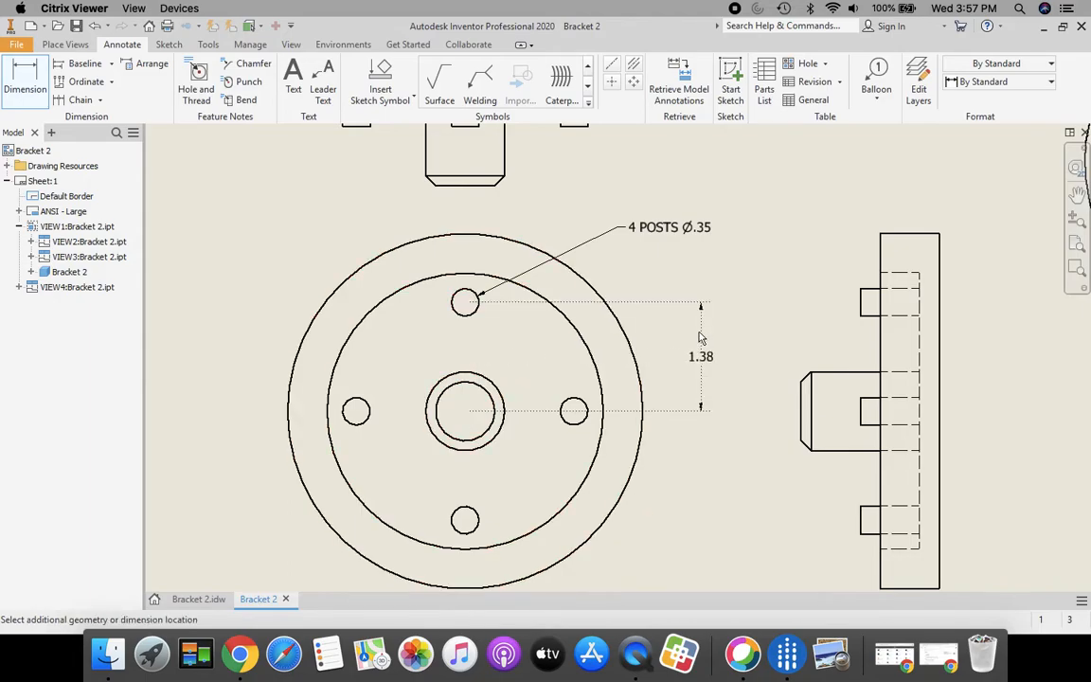
left_click(683, 340)
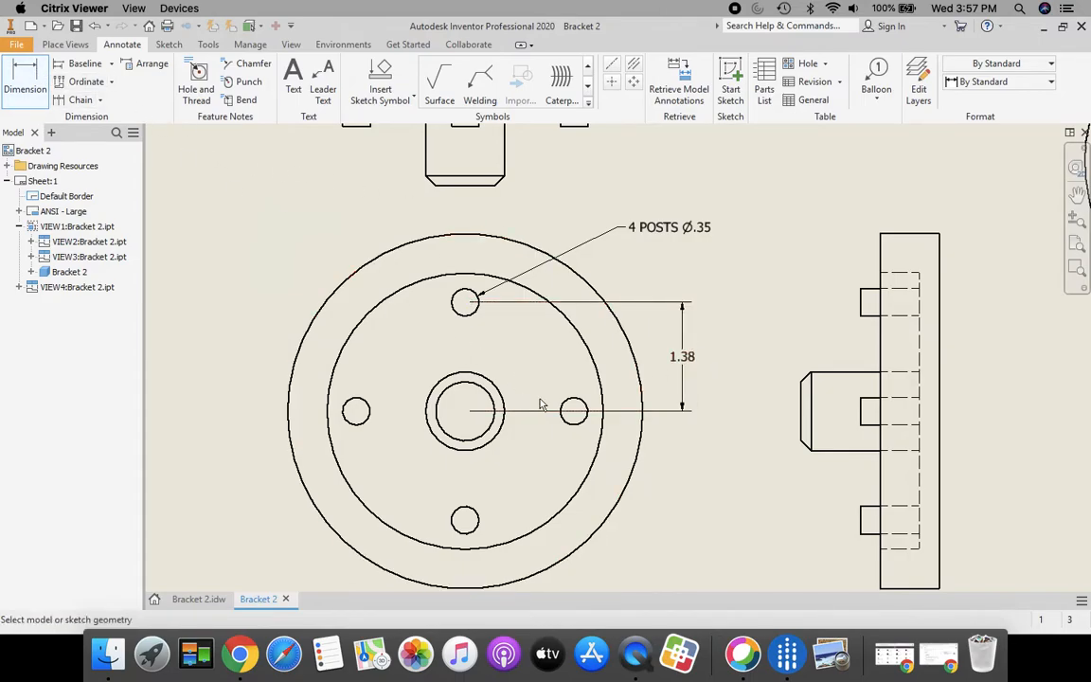
- Dimension the diameters of the outer edge, recess circle and central boss in the front view, stacking the texts outside the lower-right edge
middle_click_drag(649, 448, 642, 392)
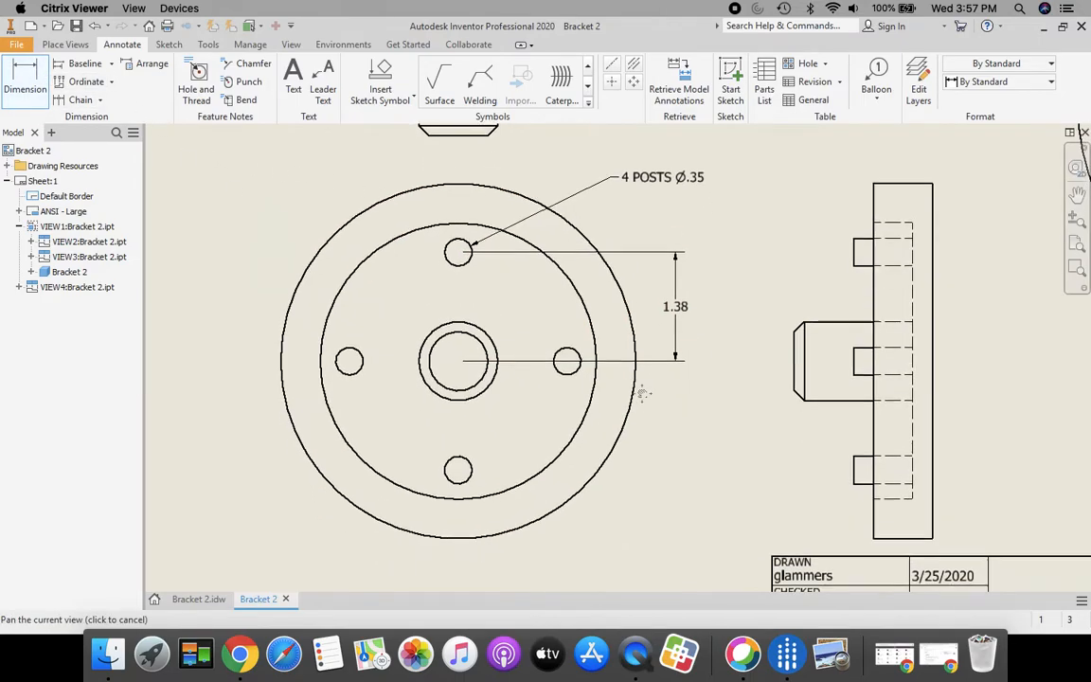
left_click(31, 78)
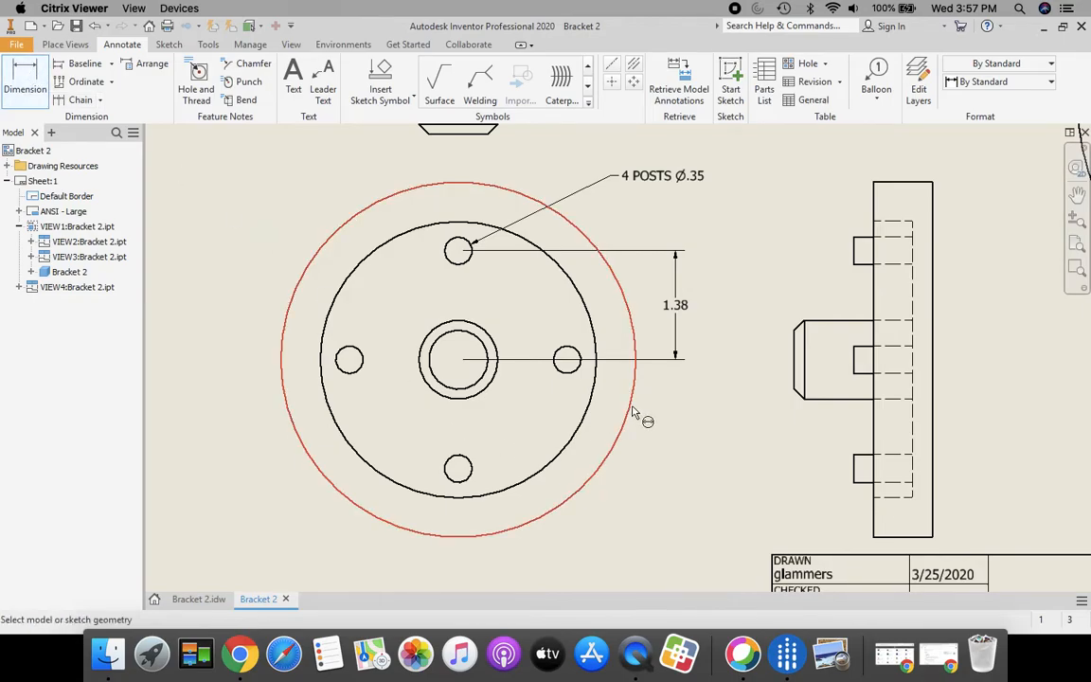
left_click(633, 412)
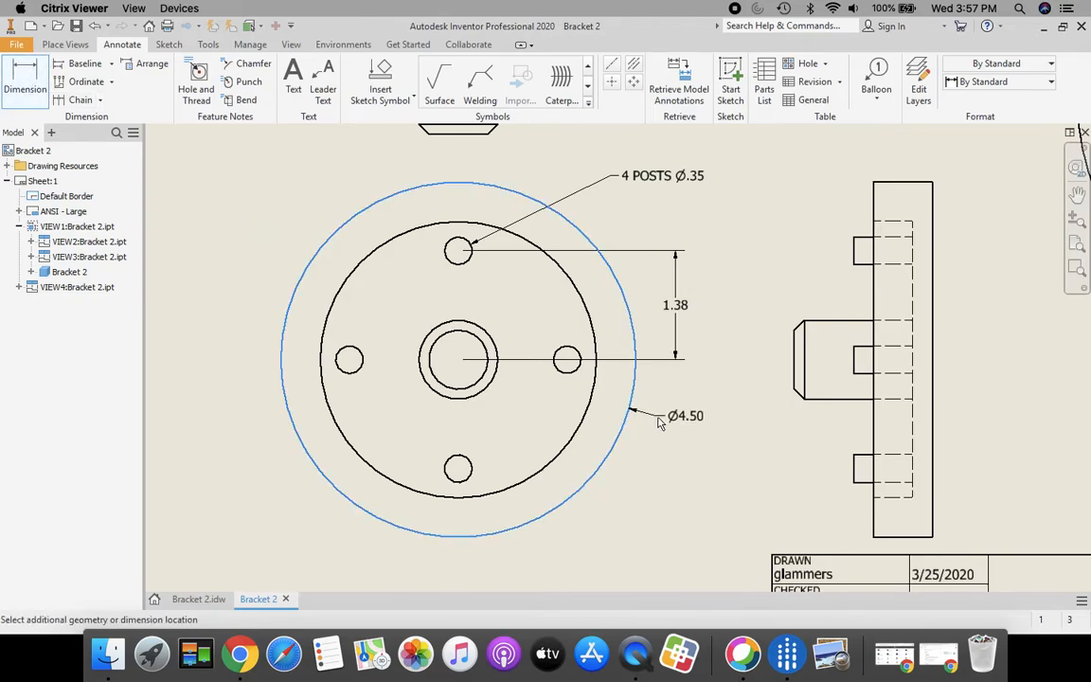
left_click(659, 424)
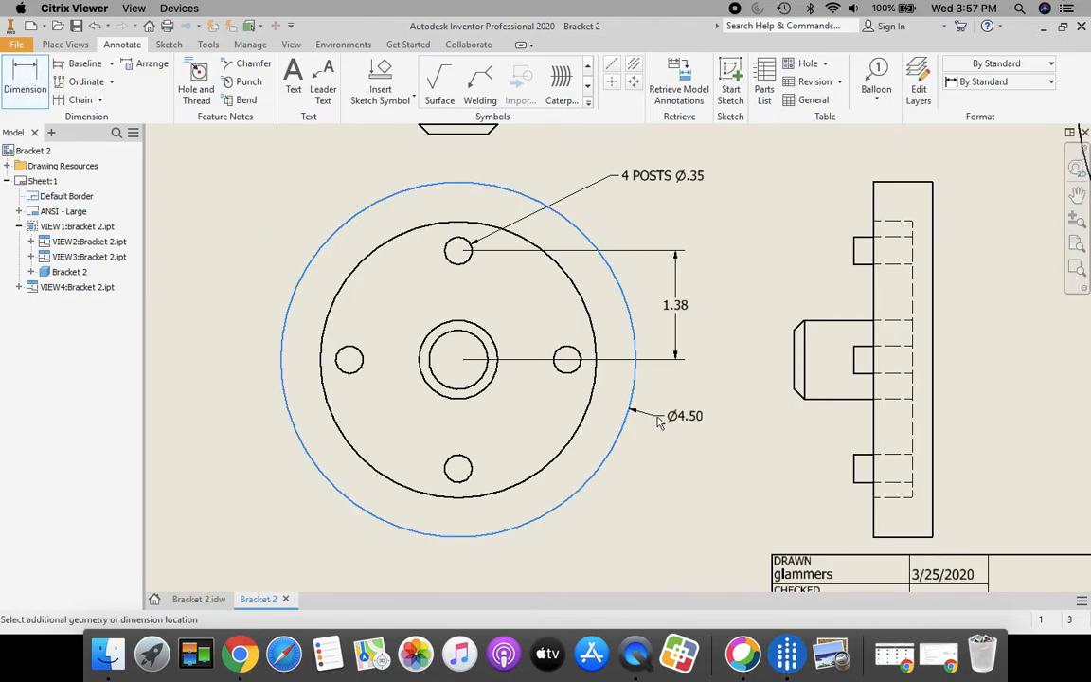
left_click(590, 438)
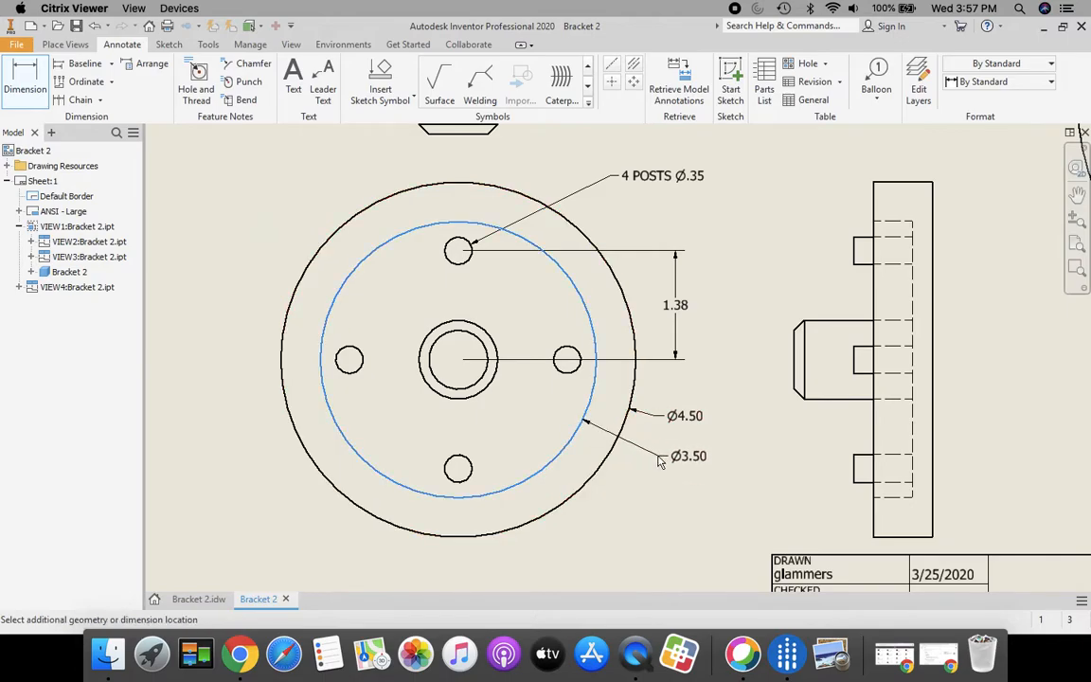
left_click(659, 462)
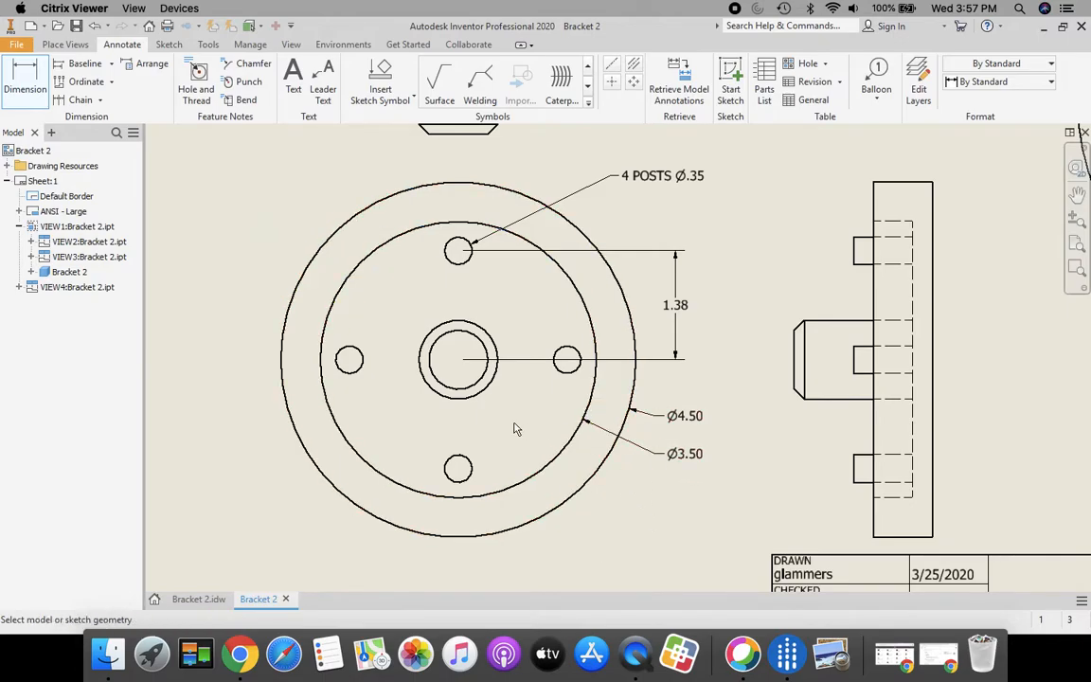
left_click(484, 386)
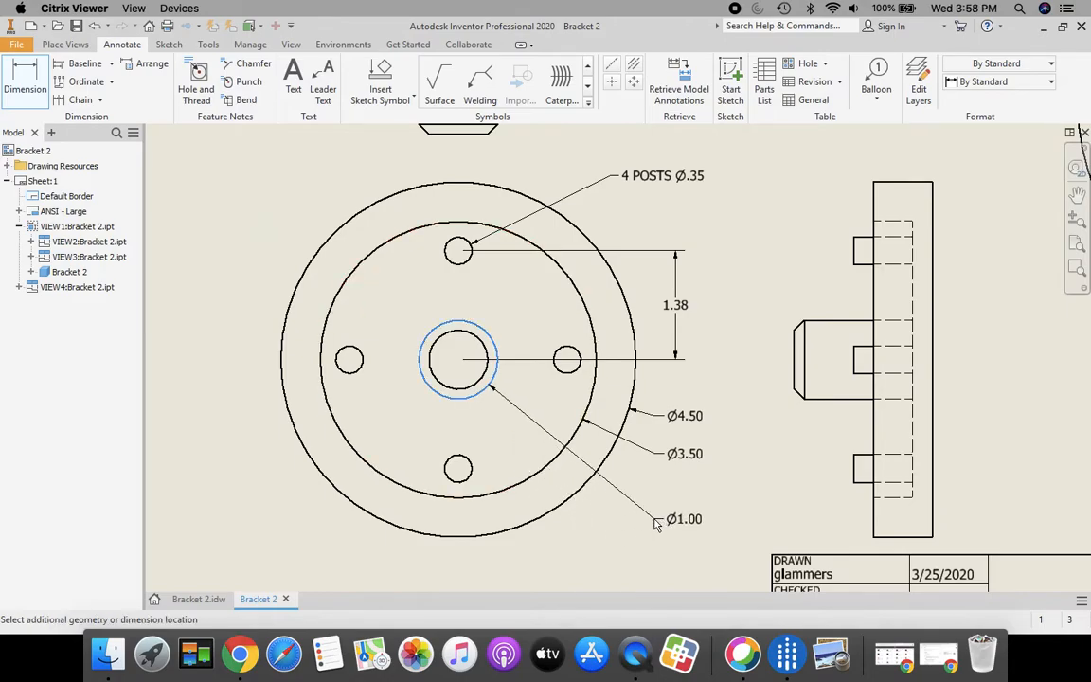
left_click(648, 509)
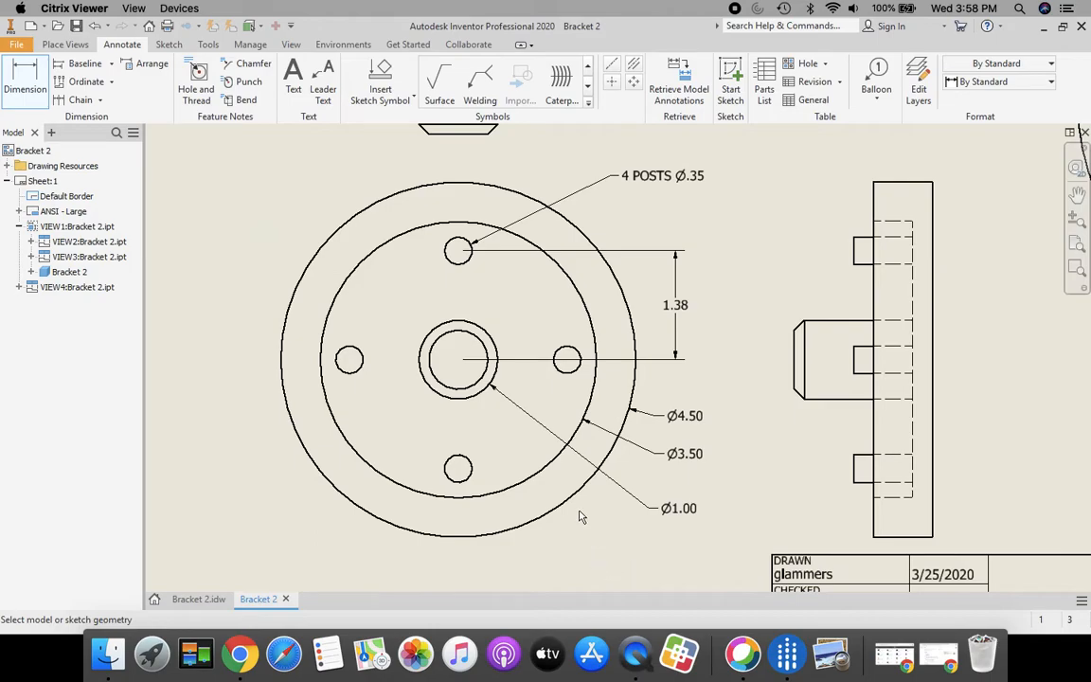
- In the top view, dimension from the hidden recess floor to the disc's lower face and to the small post's end, spaced side by side
mouse_move(712, 341)
middle_mouse_down()
mouse_move(698, 416)
mouse_move(660, 503)
middle_mouse_up()
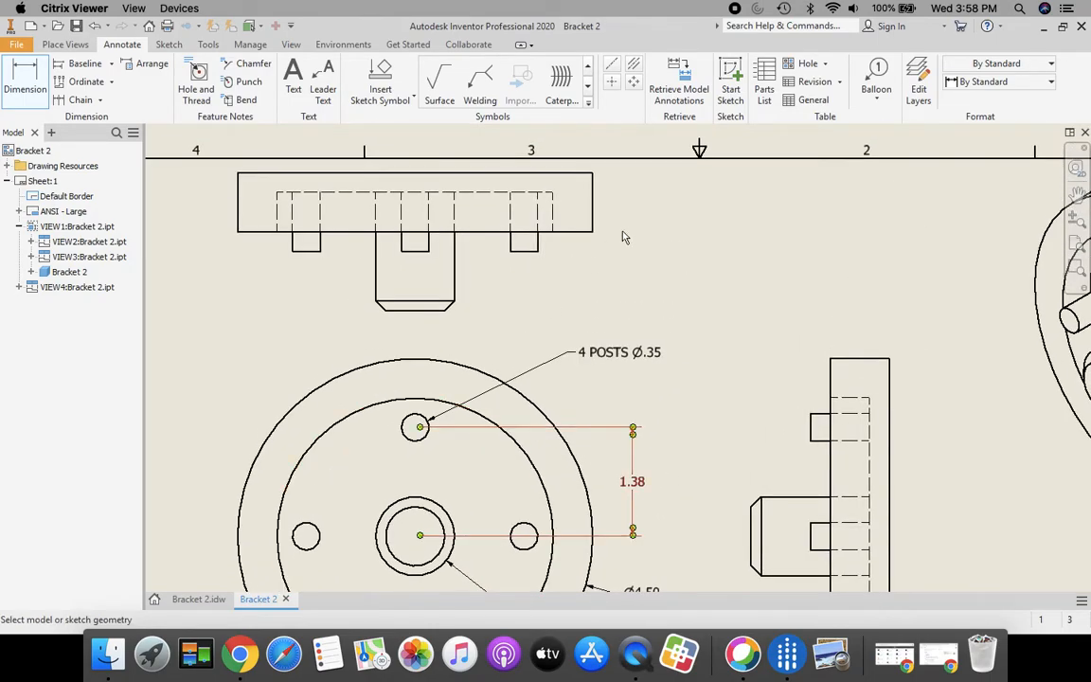
left_click(28, 72)
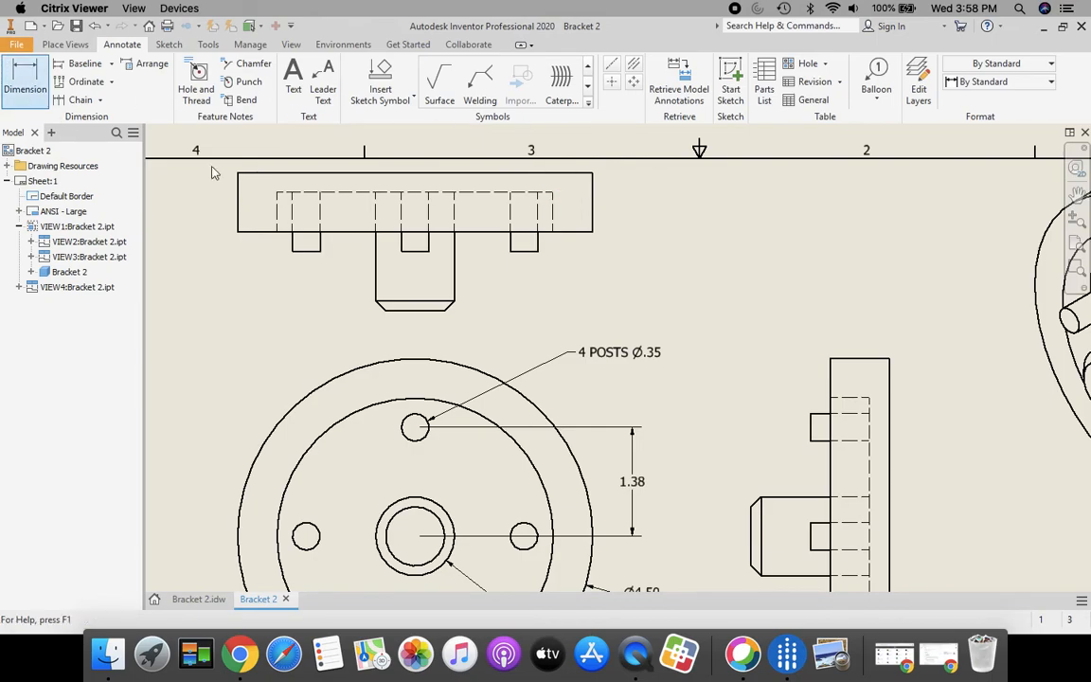
left_click(553, 194)
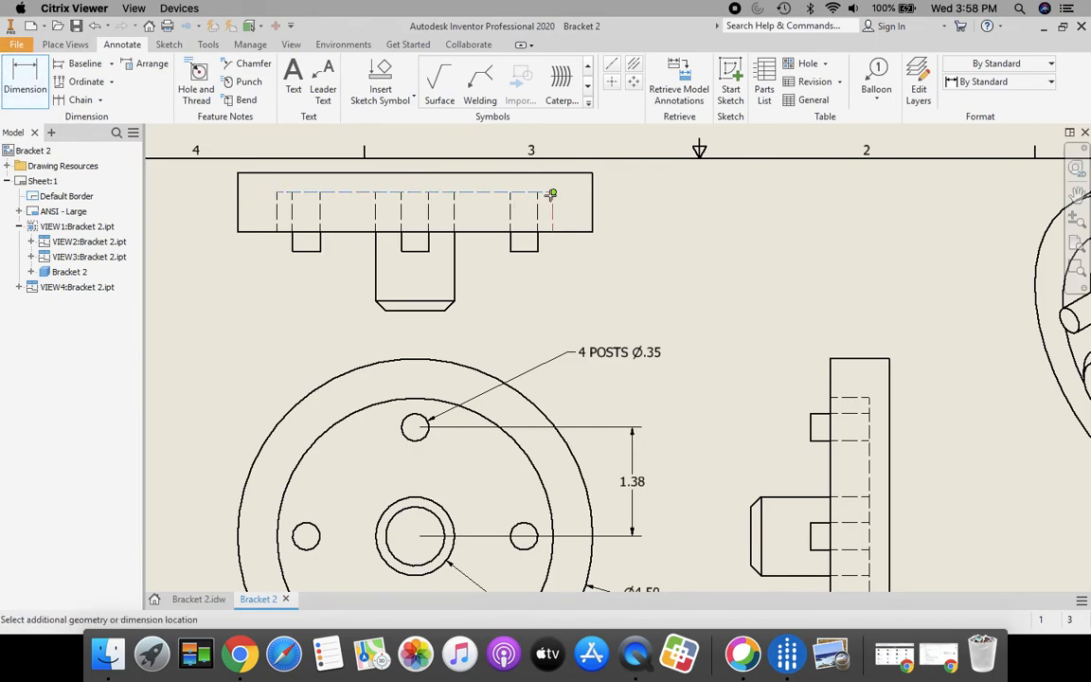
left_click(595, 233)
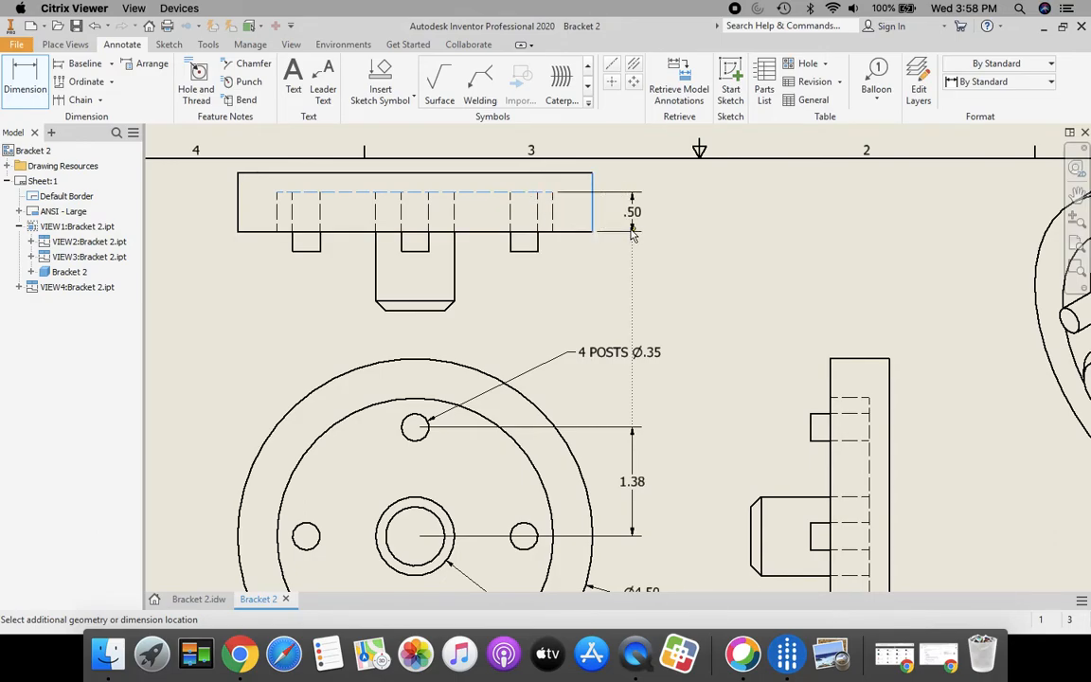
left_click(623, 234)
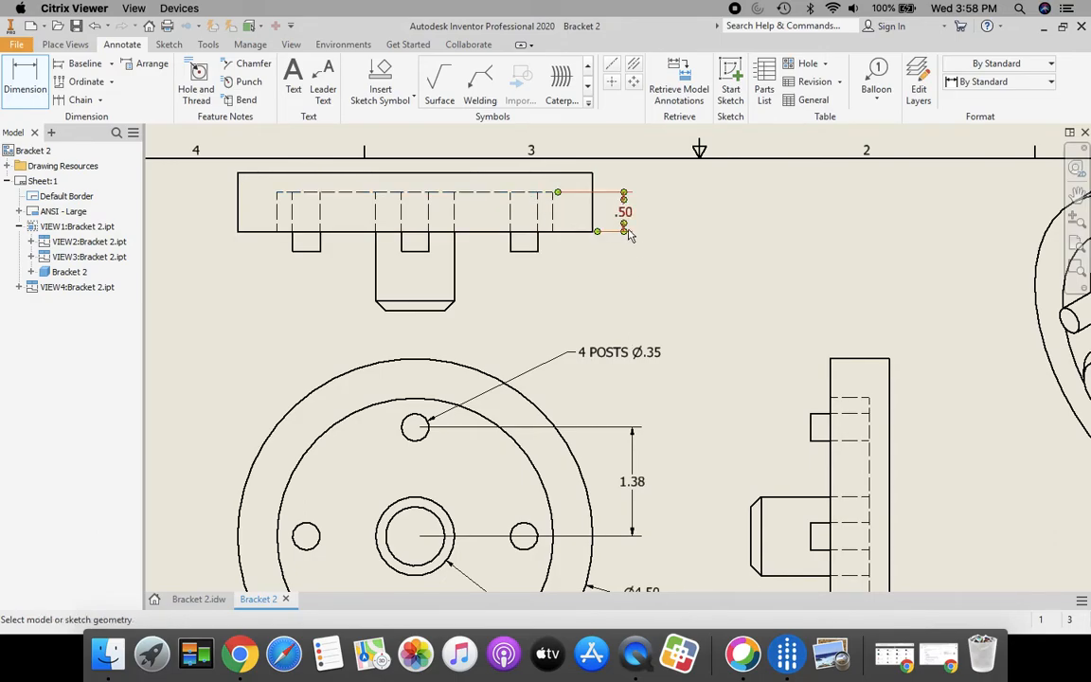
left_click(551, 195)
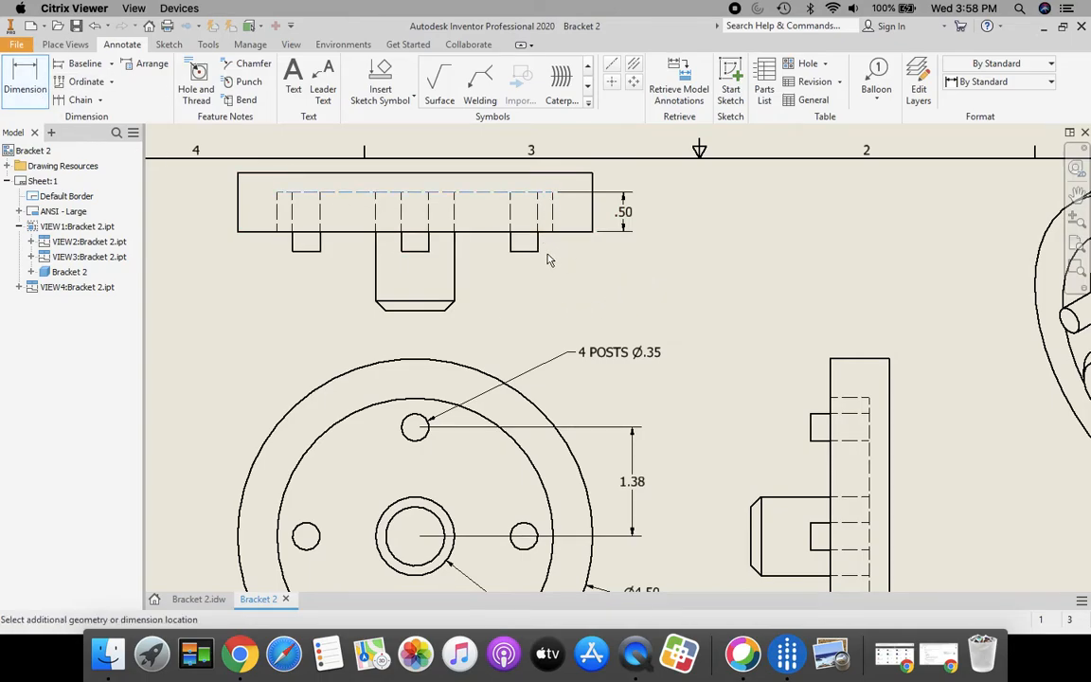
left_click(537, 252)
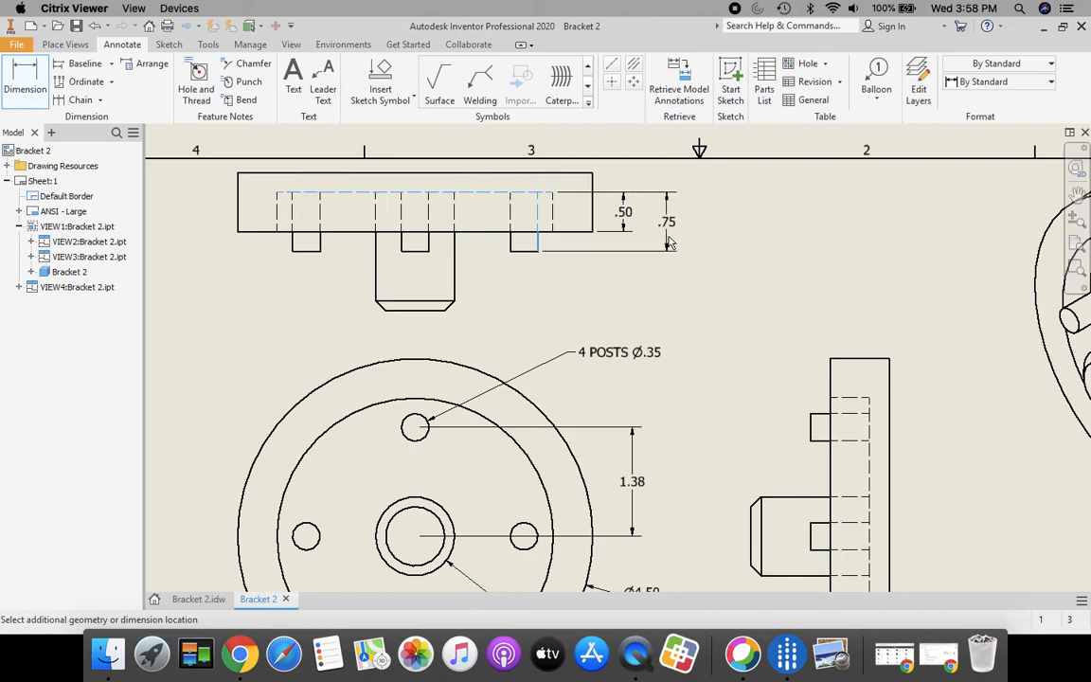
left_click(667, 243)
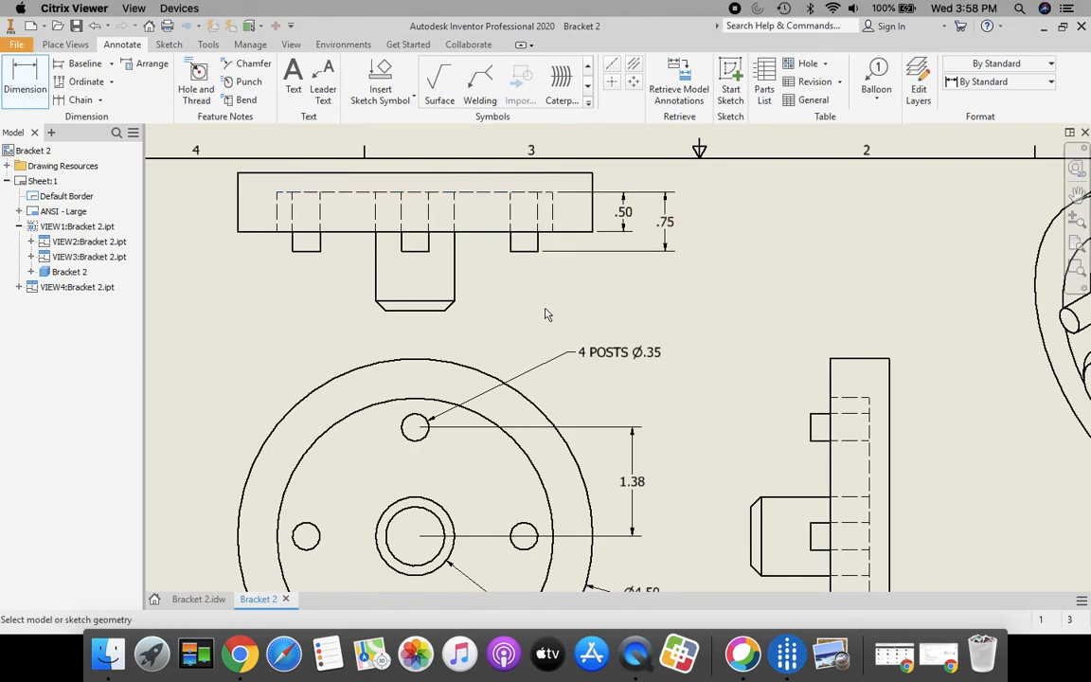
- Dimension the central boss's length from the hidden recess floor to its chamfered end in the top view, outside the other two dimensions
left_click(31, 87)
left_click(551, 194)
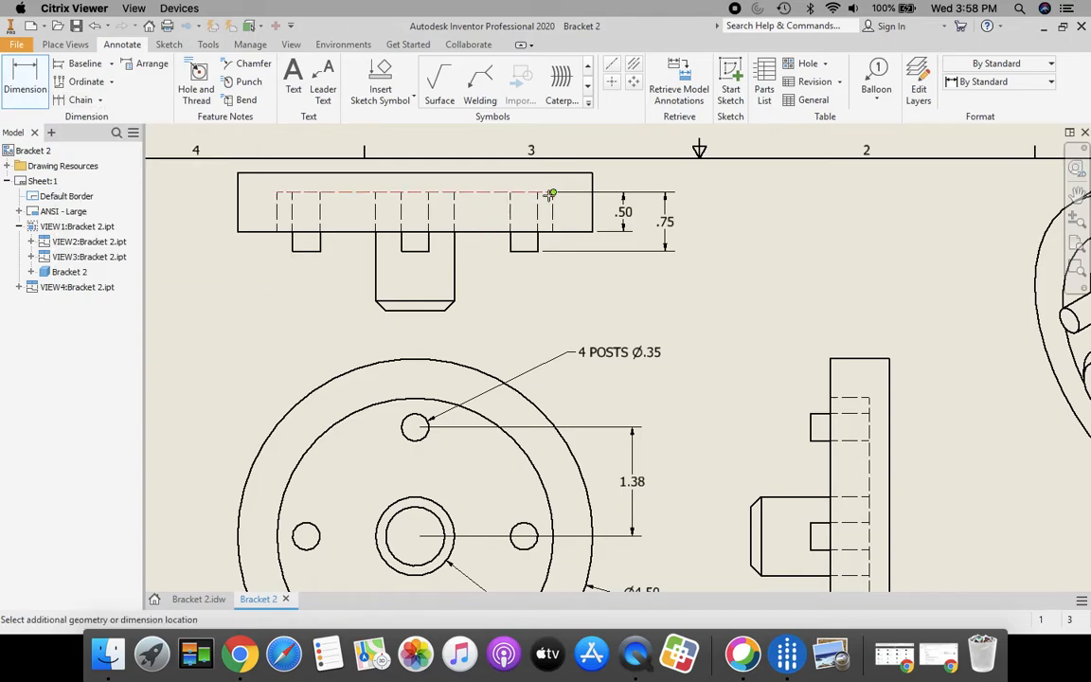
left_click(445, 312)
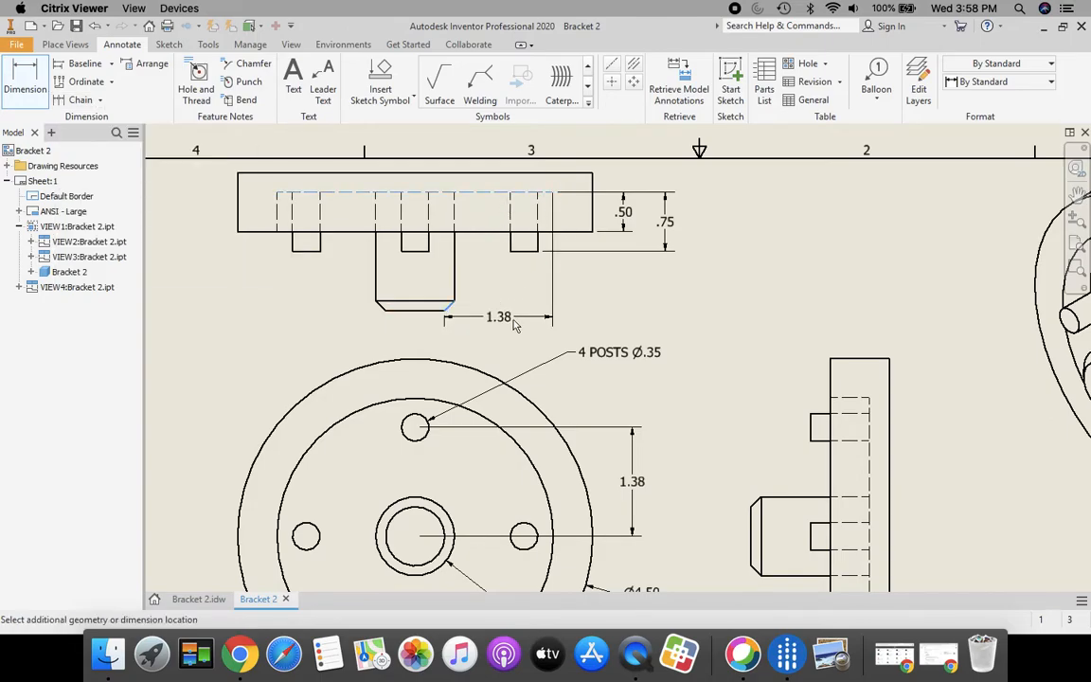
left_click(714, 271)
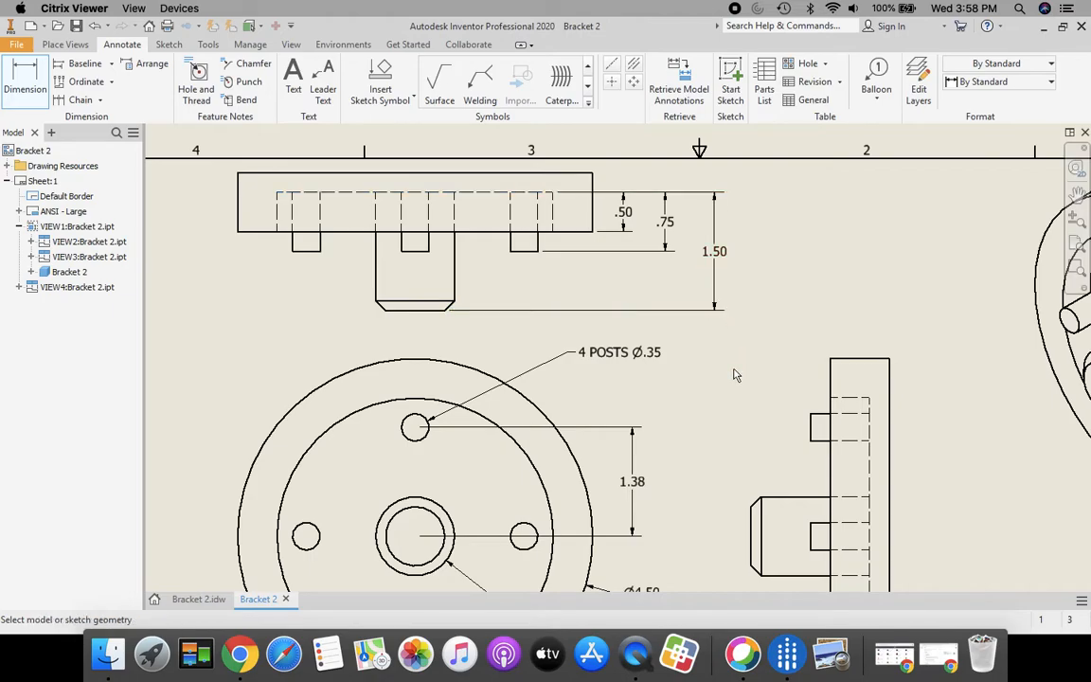
- Dimension the disc's thickness and the part's overall depth including the central boss, above the side view
left_click(873, 366)
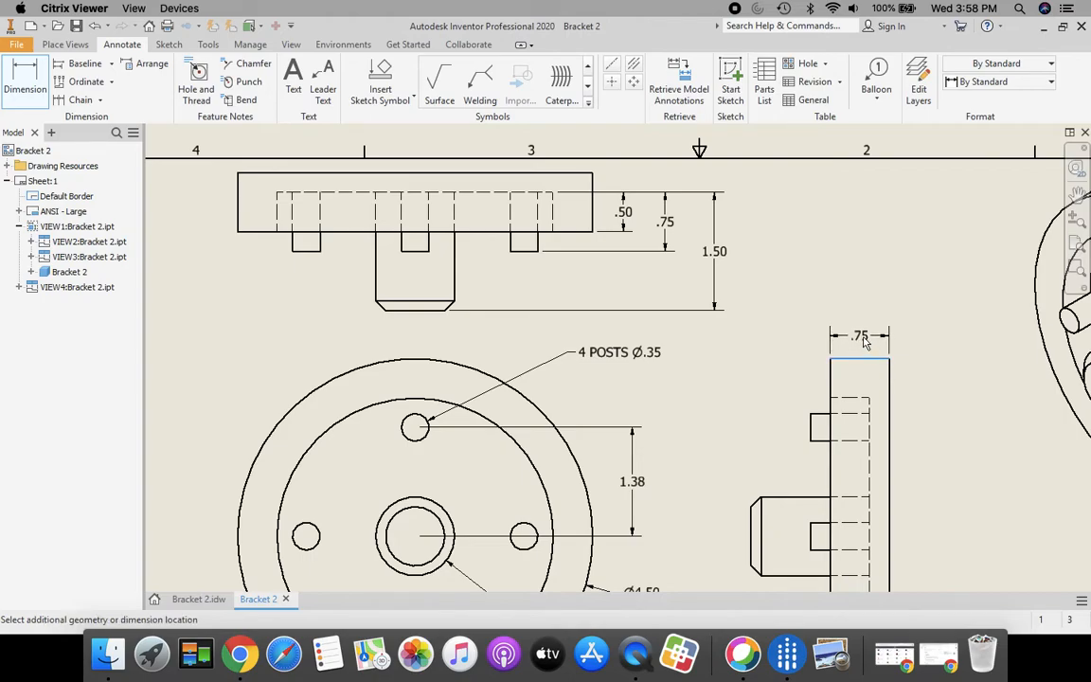
left_click(864, 343)
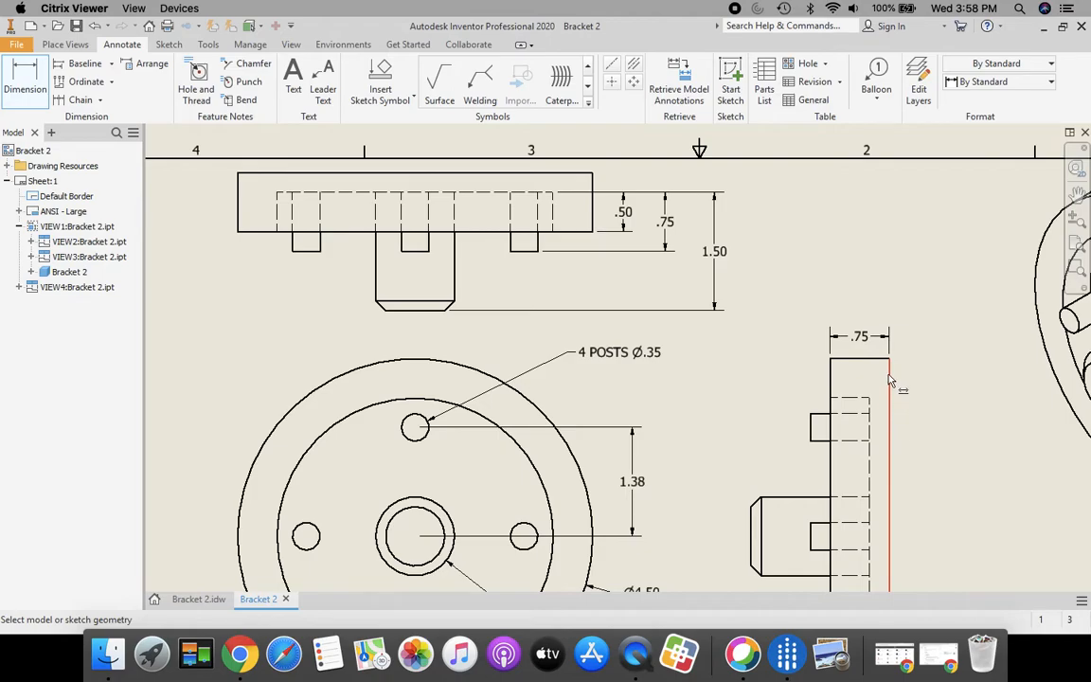
left_click(889, 367)
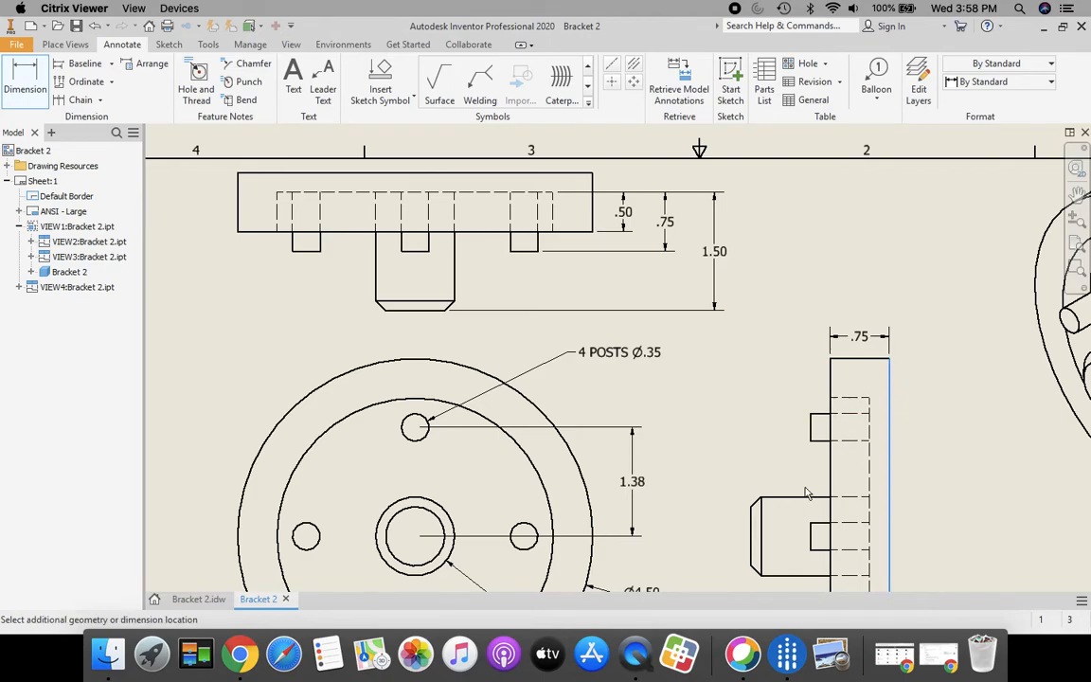
left_click(755, 523)
left_click(809, 311)
- Add a chamfer note to the central boss's lower chamfer in the side view, placing its text below and left of the chamfer
middle_click_drag(785, 405, 778, 265)
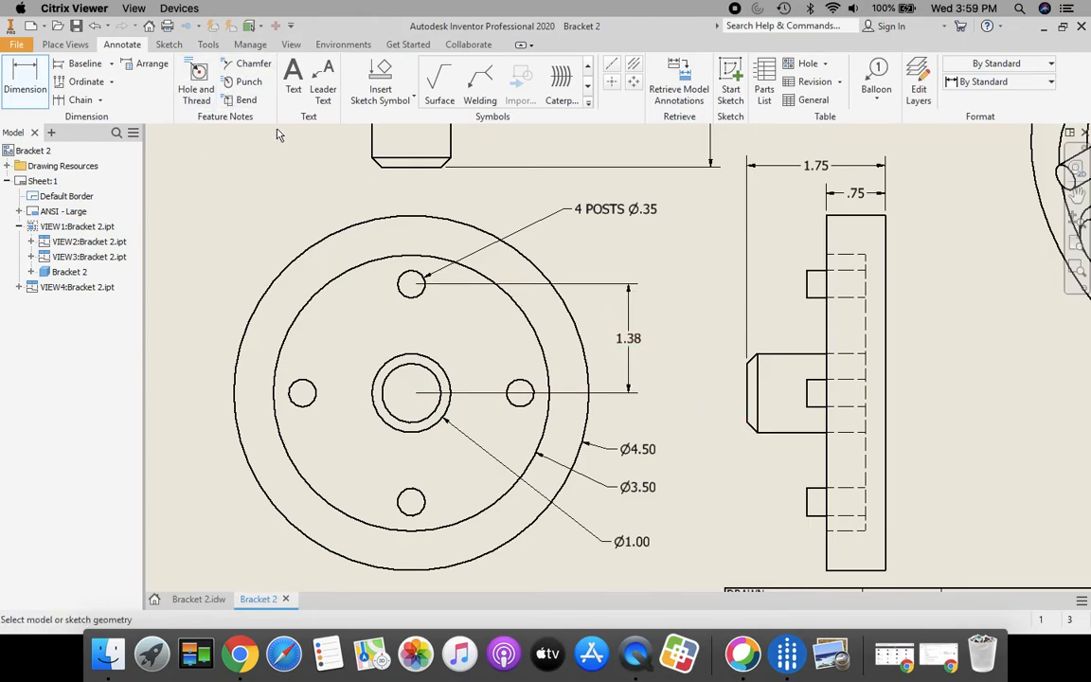
left_click(252, 64)
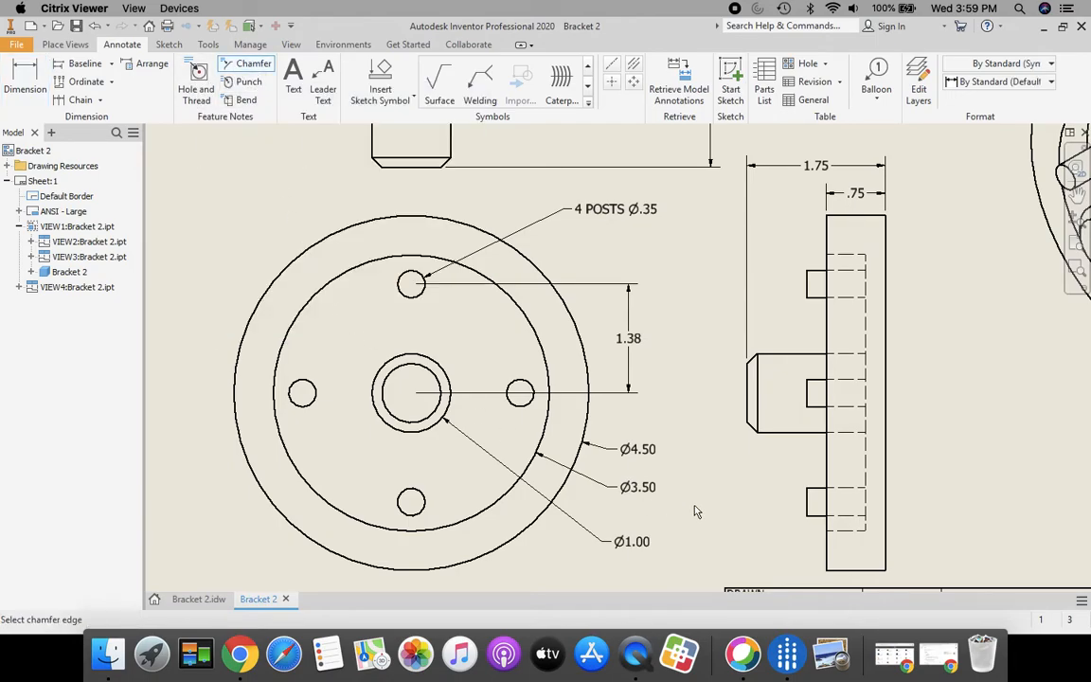
left_click(751, 429)
left_click(748, 416)
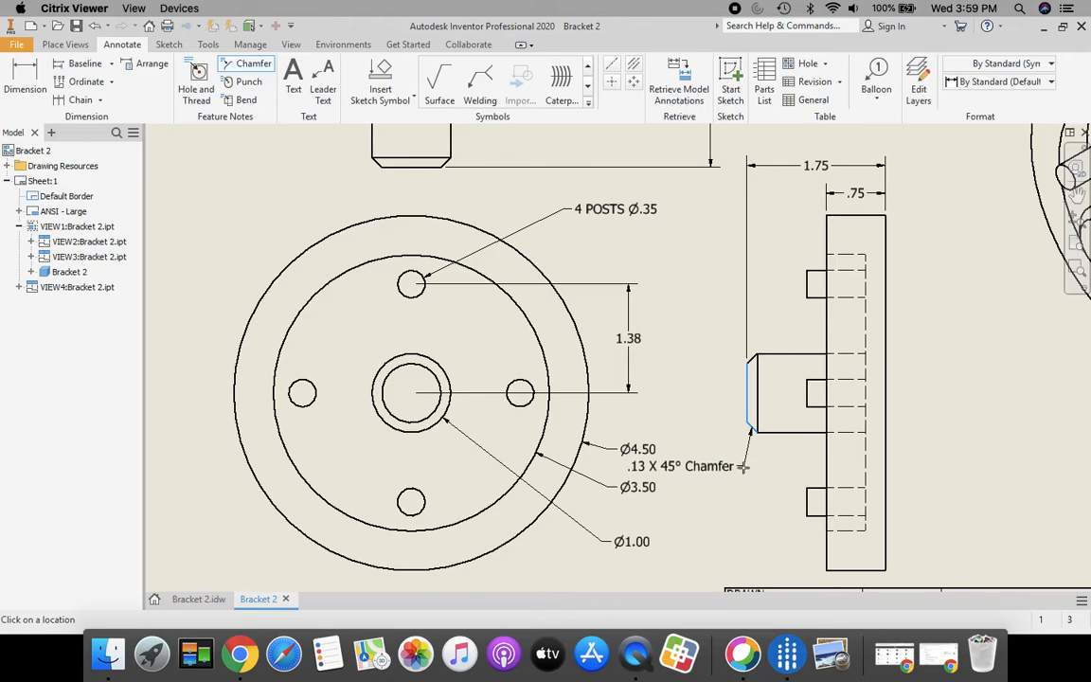
left_click(744, 466)
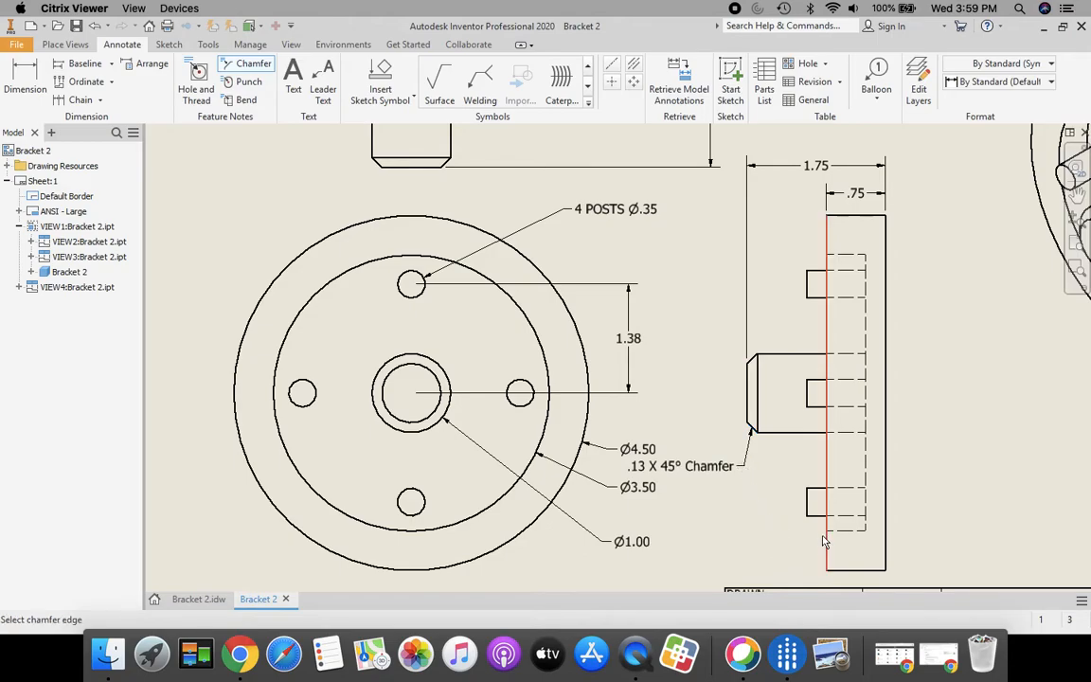
key("Escape")
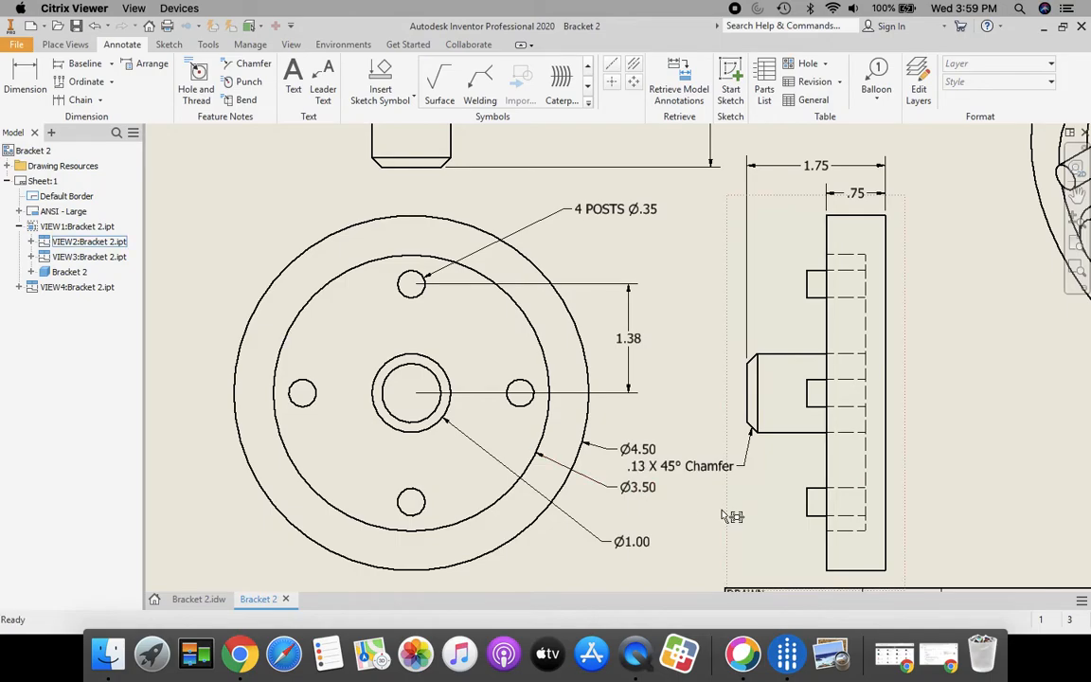
- Move the side view slightly right so its chamfer note clears the front view's diameter dimensions
scroll(732, 516, "down", 3)
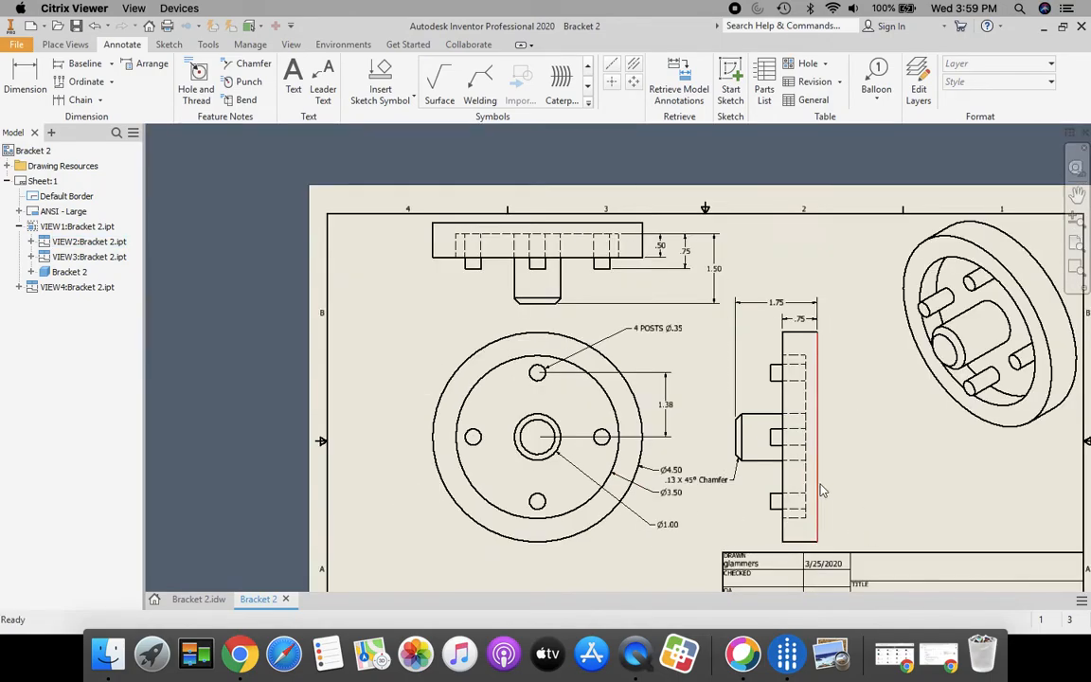
left_click(1076, 245)
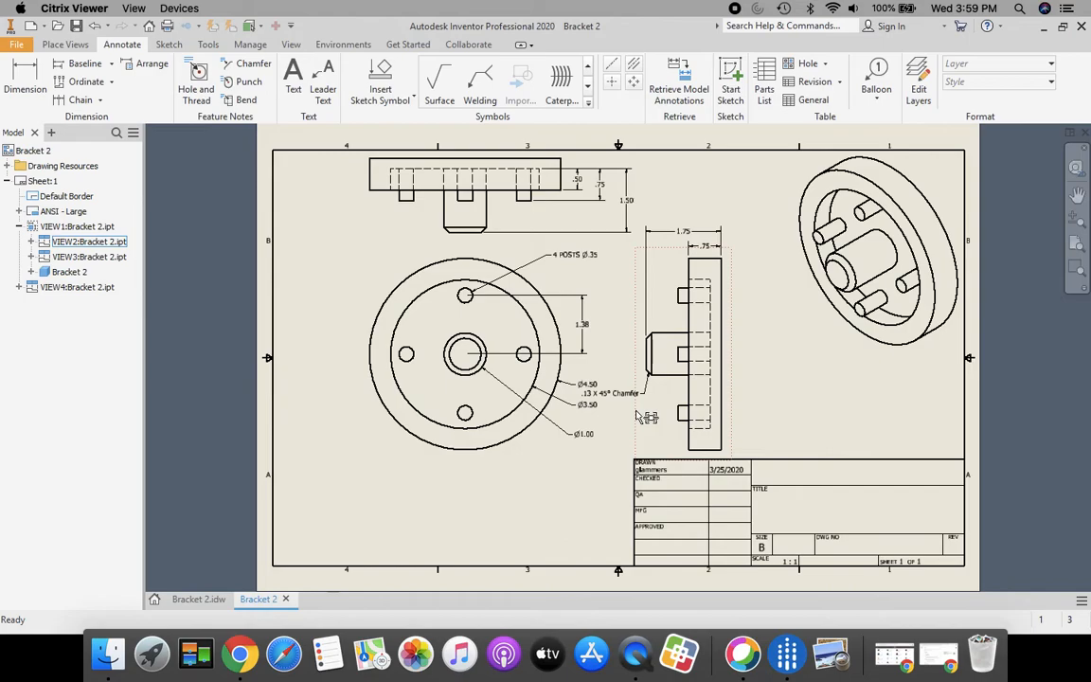
left_click_drag(647, 416, 678, 417)
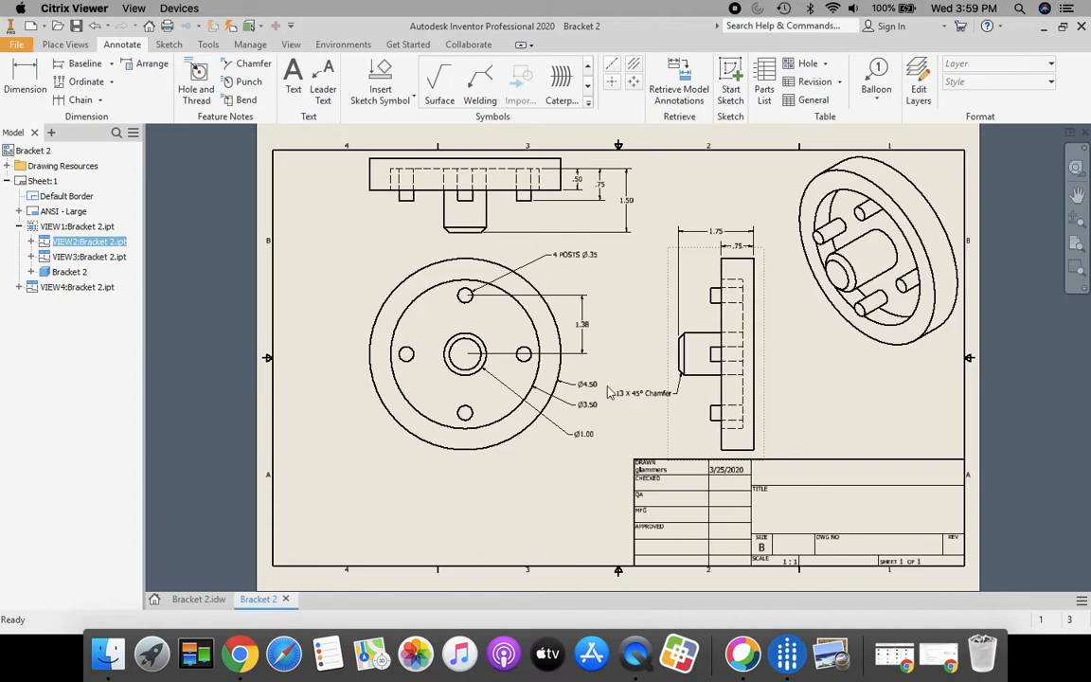
- Save the drawing under the file name Bracket 2 as an Inventor drawing (.idw) on the personal network home drive
left_click(17, 45)
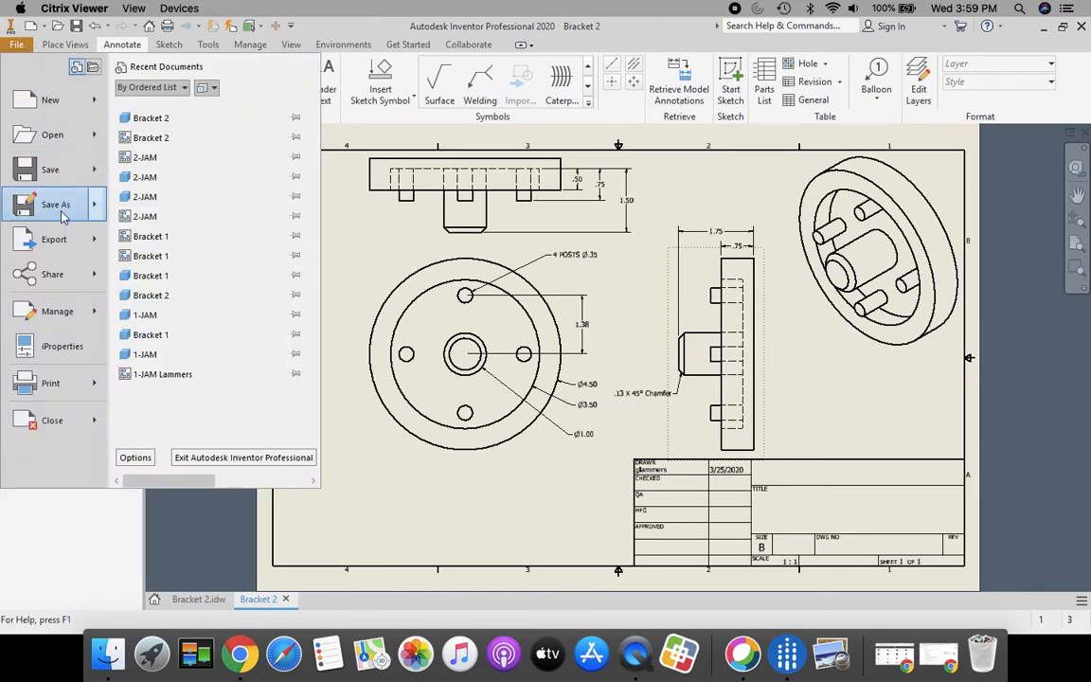
left_click(62, 216)
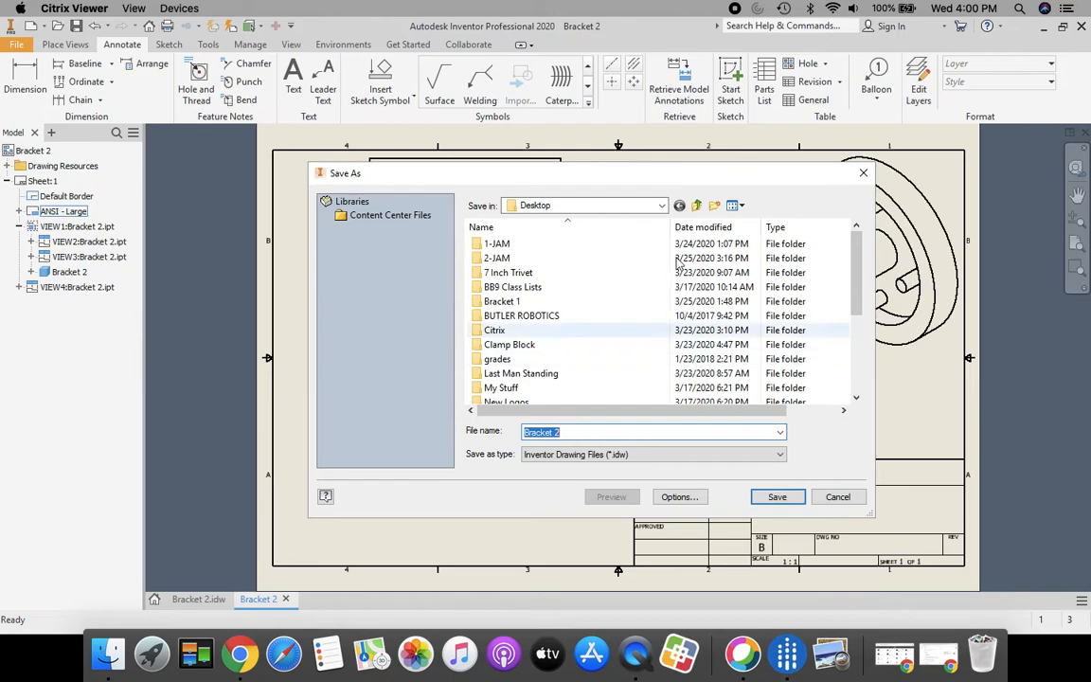
left_click(661, 206)
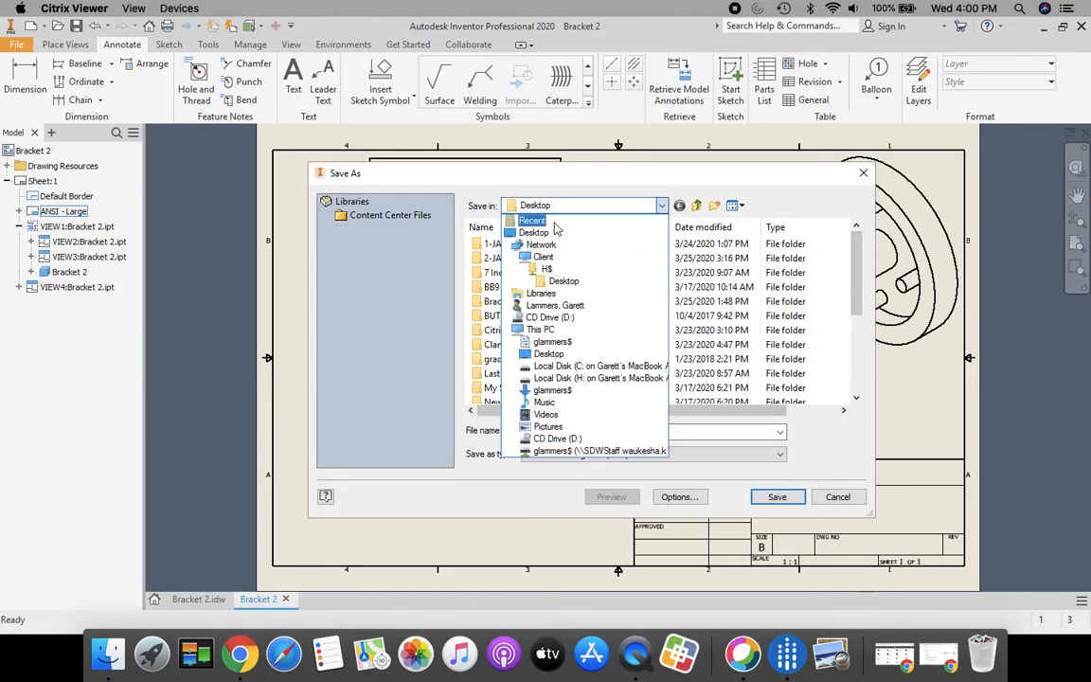
left_click(546, 451)
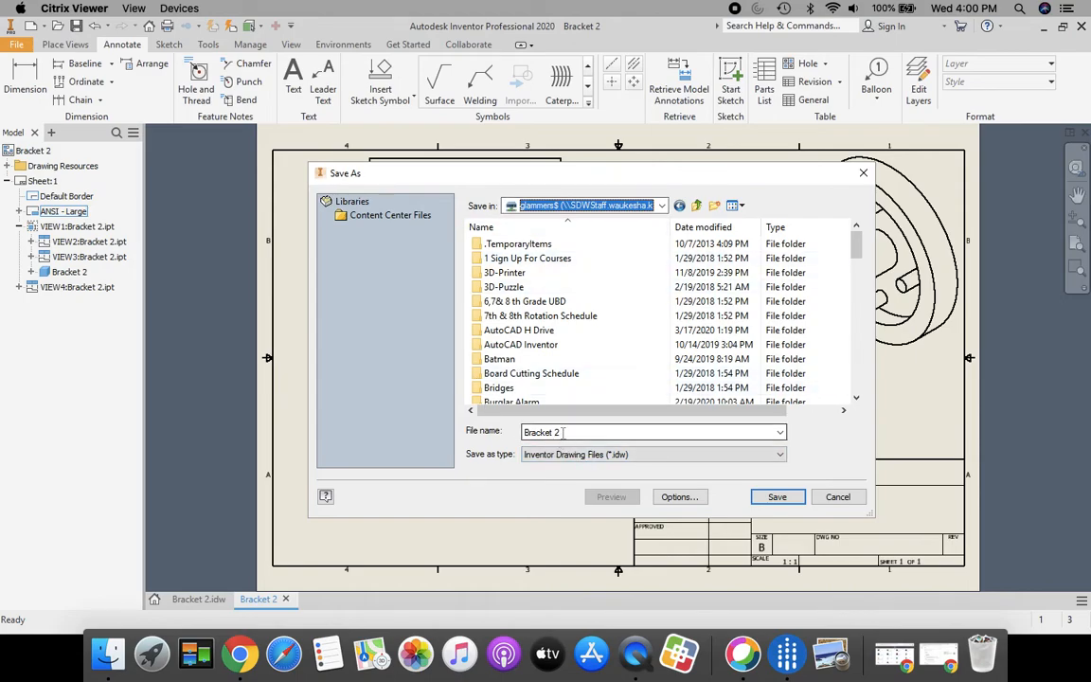
left_click(778, 498)
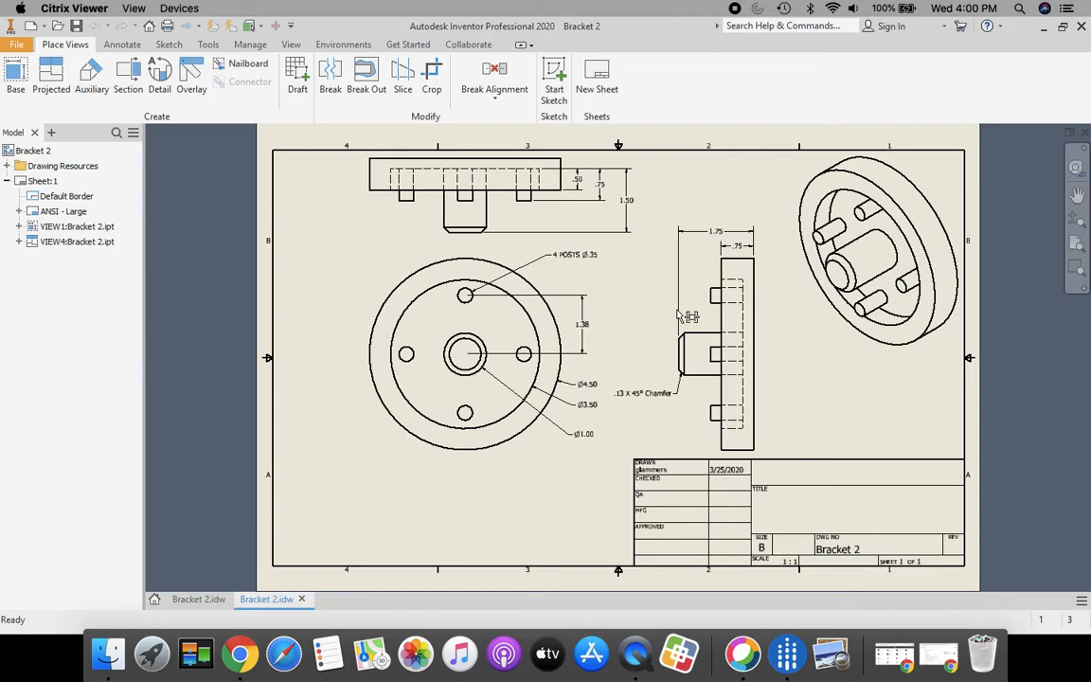
- Export the drawing as a PDF file named Bracket 2 to the same network drive
left_click(18, 46)
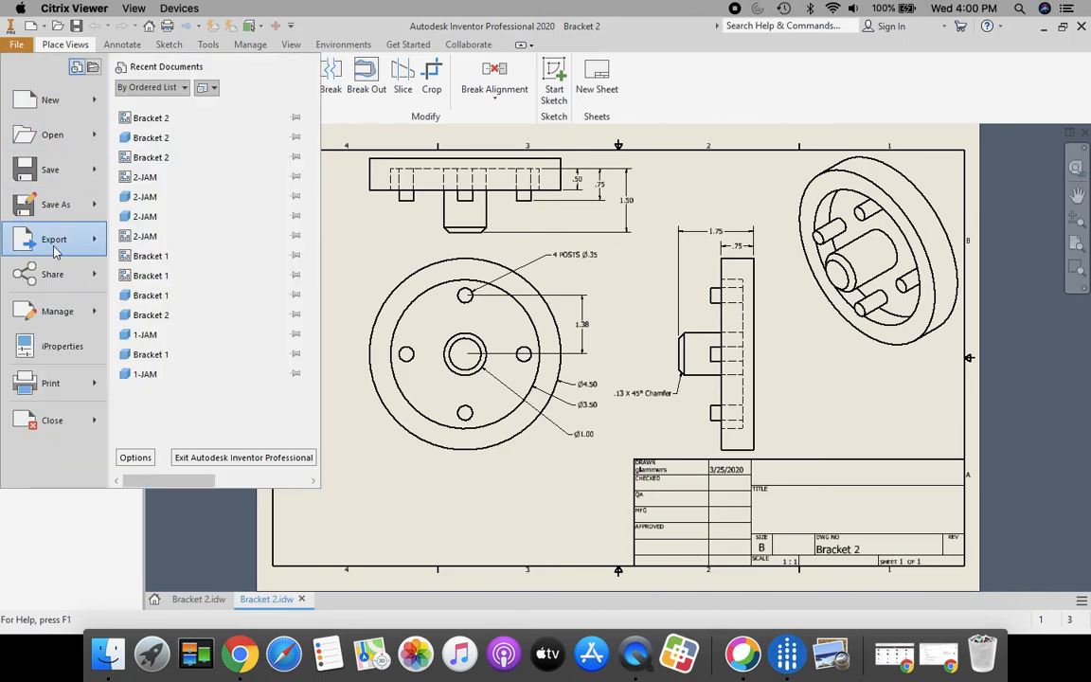
mouse_move(55, 244)
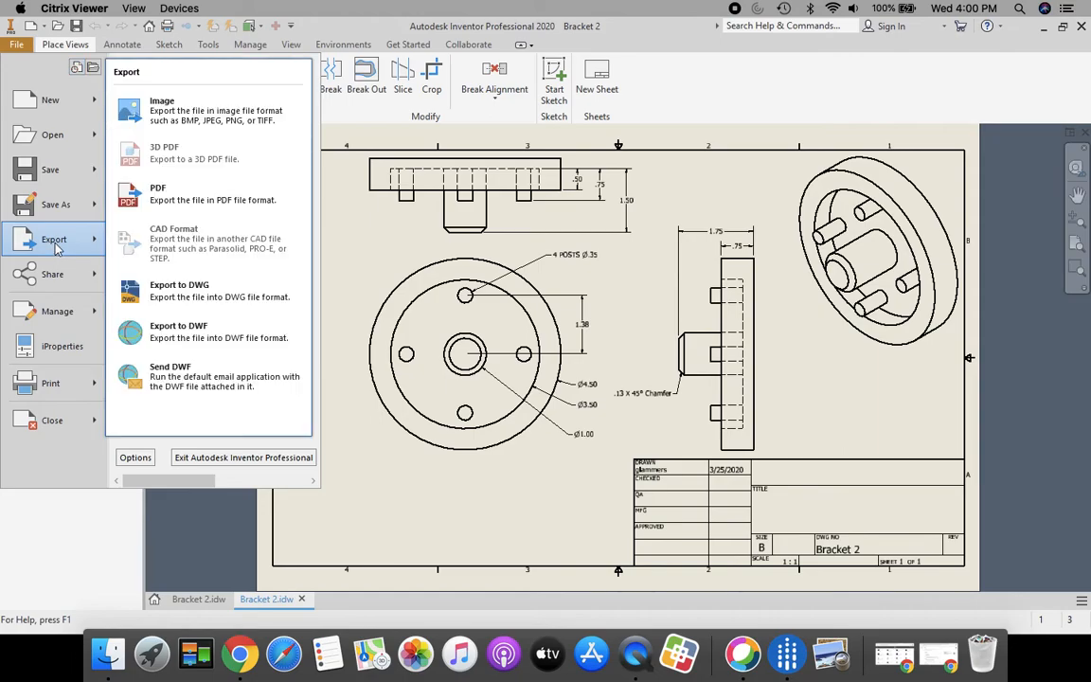
left_click(206, 203)
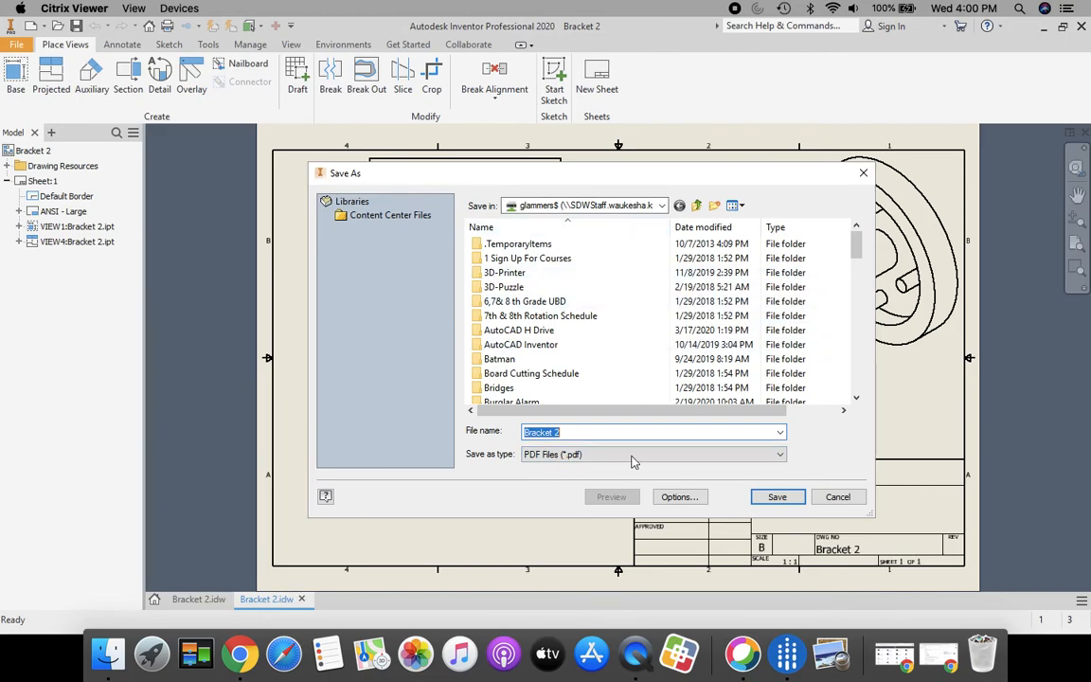
left_click(786, 499)
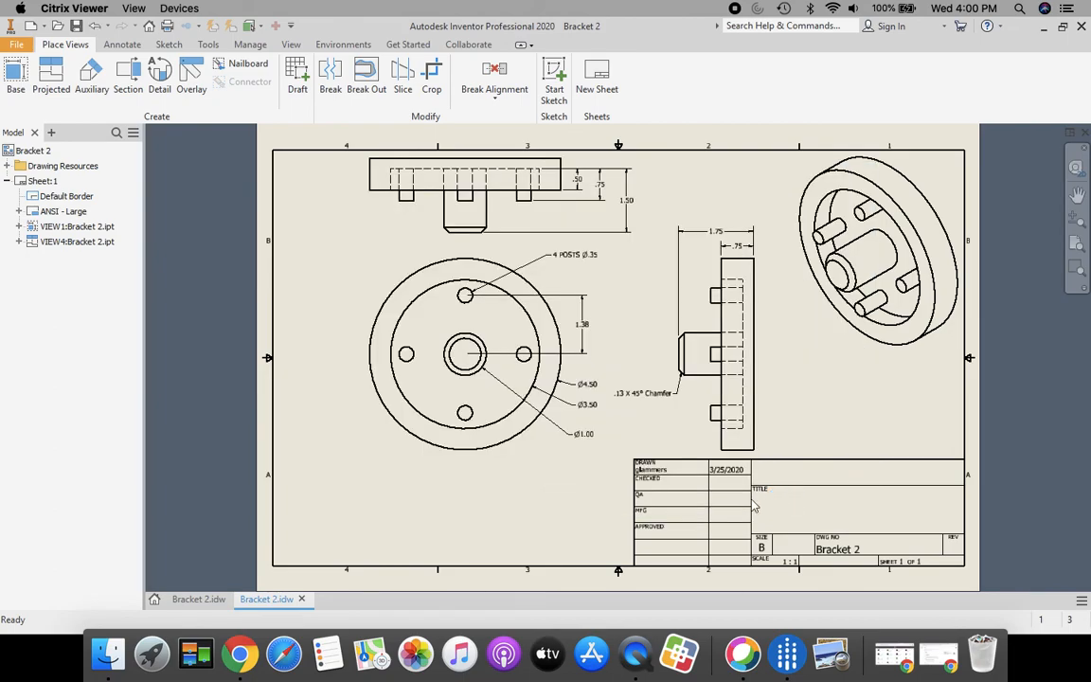